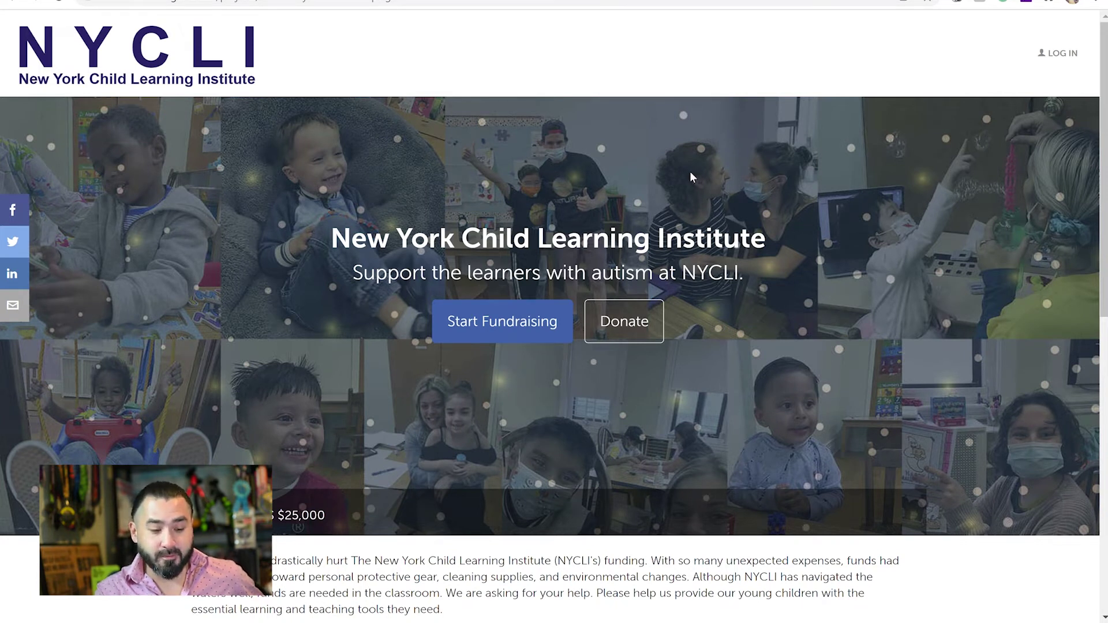
# Start fundraising, get past the Welcome step, and choose to create a new individual account.
pyautogui.click(500, 326)
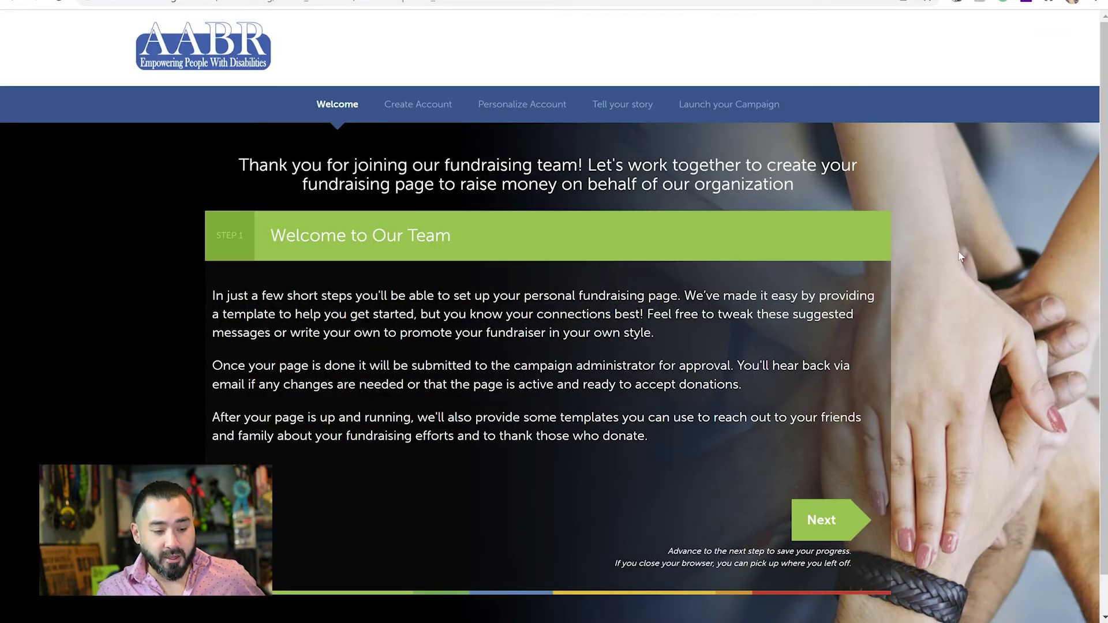
pyautogui.scroll(-1, 1103, 312)
pyautogui.scroll(1, 1104, 312)
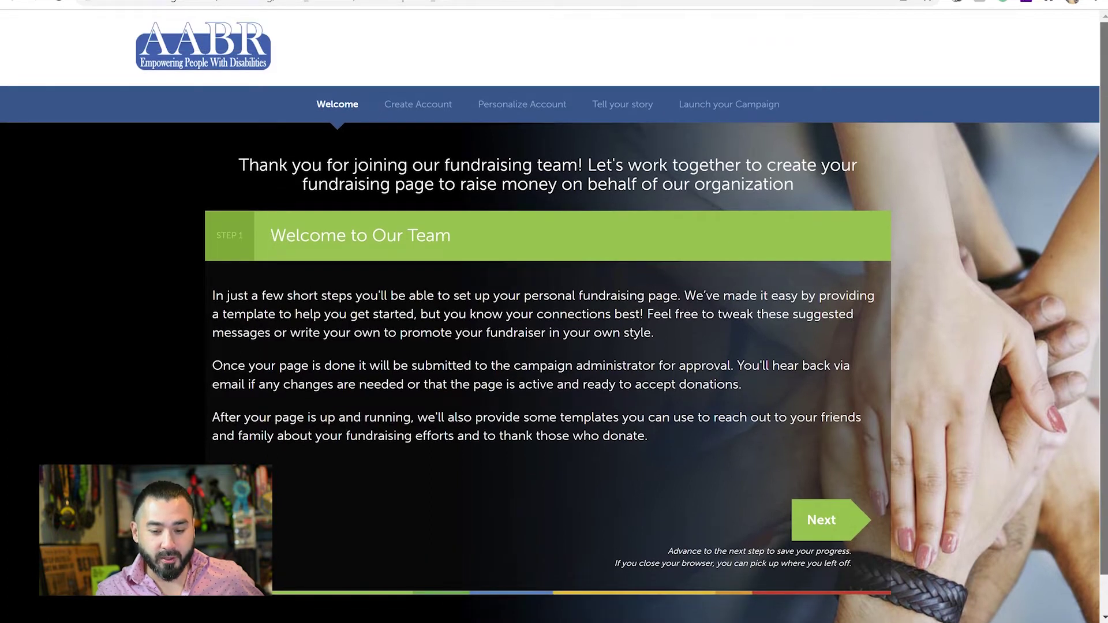
pyautogui.click(833, 514)
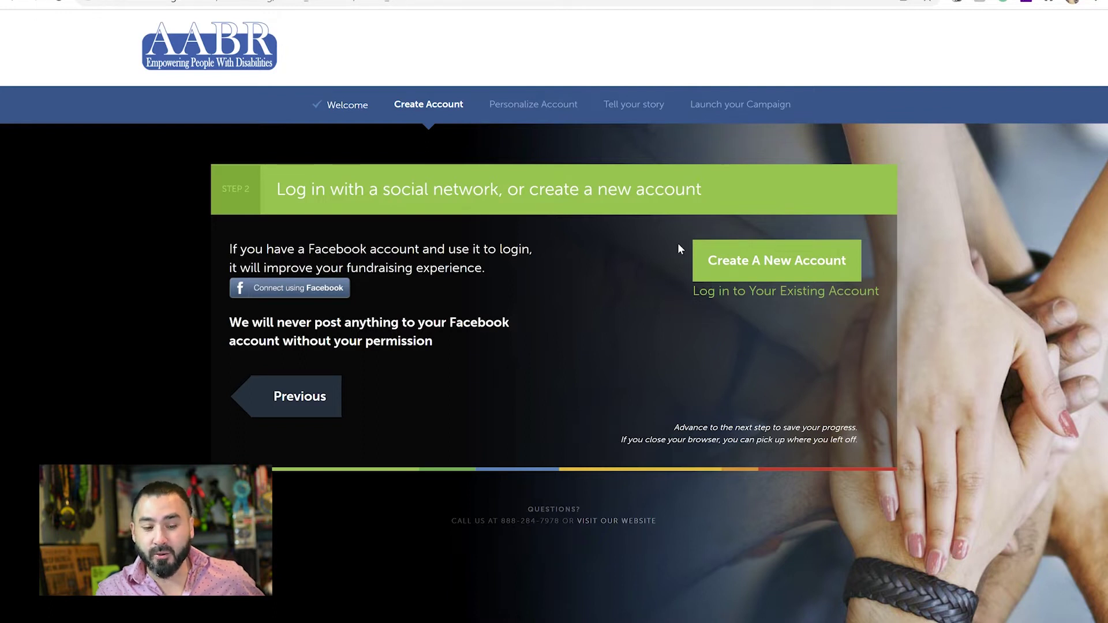
pyautogui.click(779, 258)
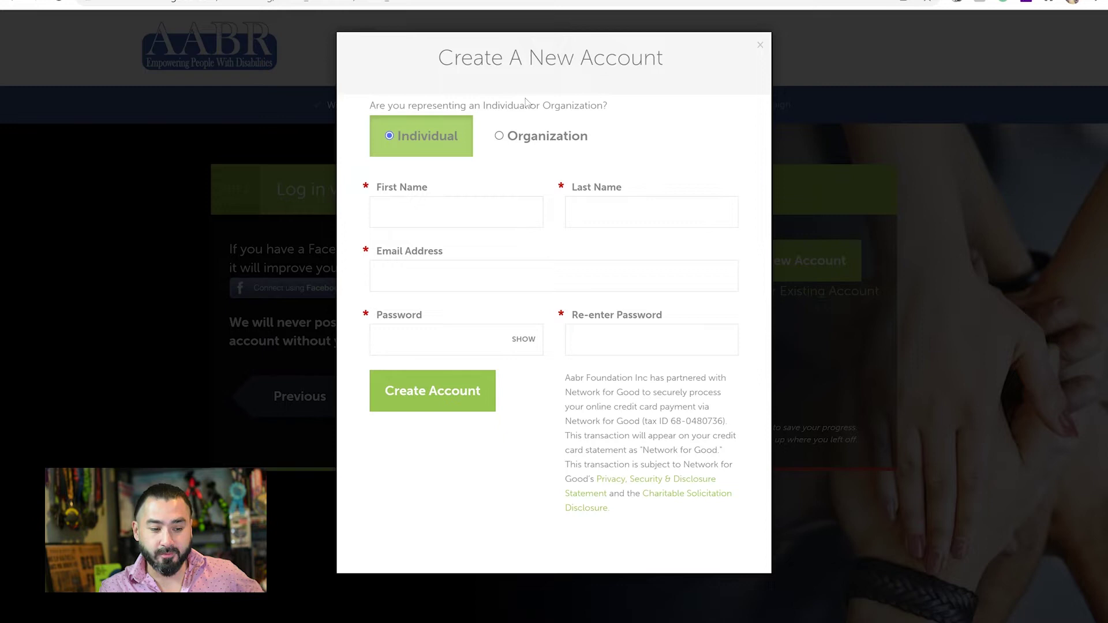
# Enter the fundraiser's first name, last name and e-mail address in the new account form.
pyautogui.click(449, 220)
pyautogui.press('Tab')
pyautogui.click(437, 284)
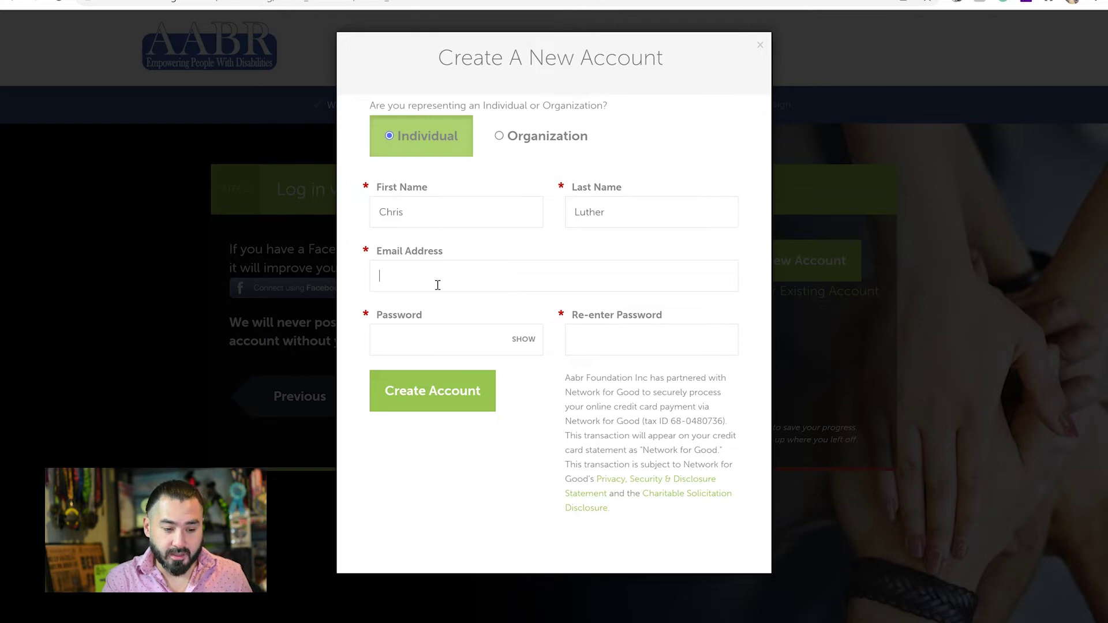
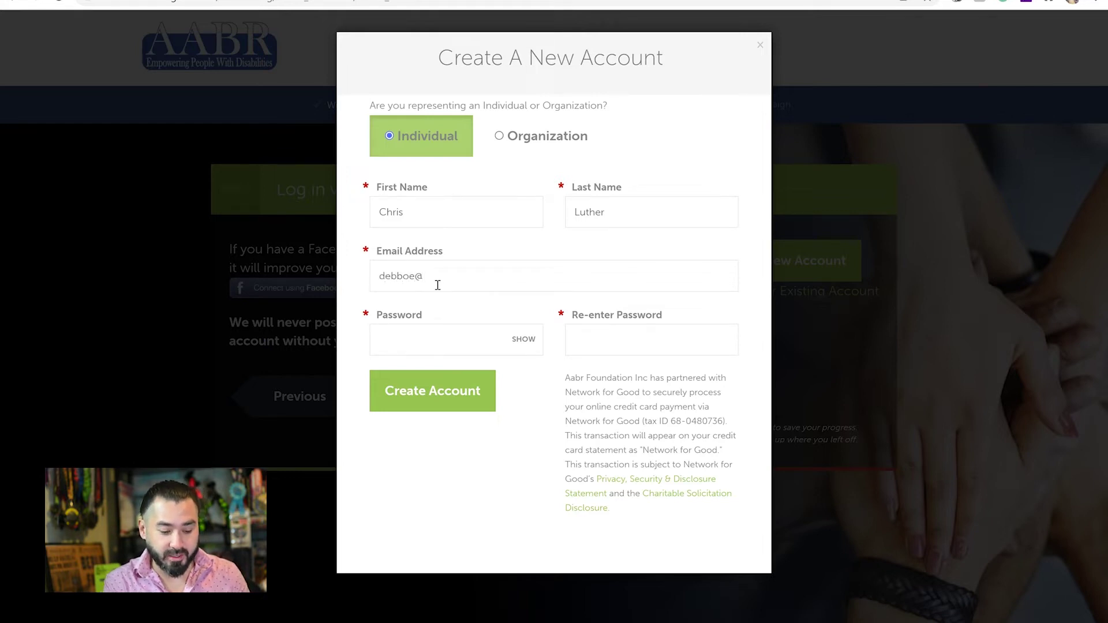
# Enter and confirm the account password, then submit the new account.
pyautogui.press('Tab')
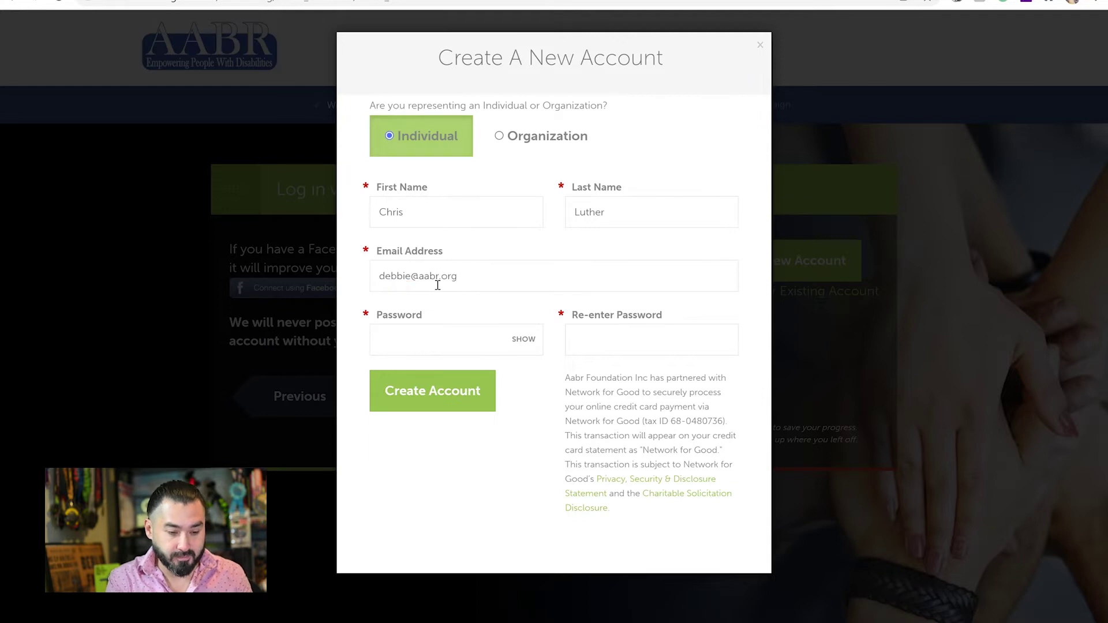
pyautogui.write('••••••••••')
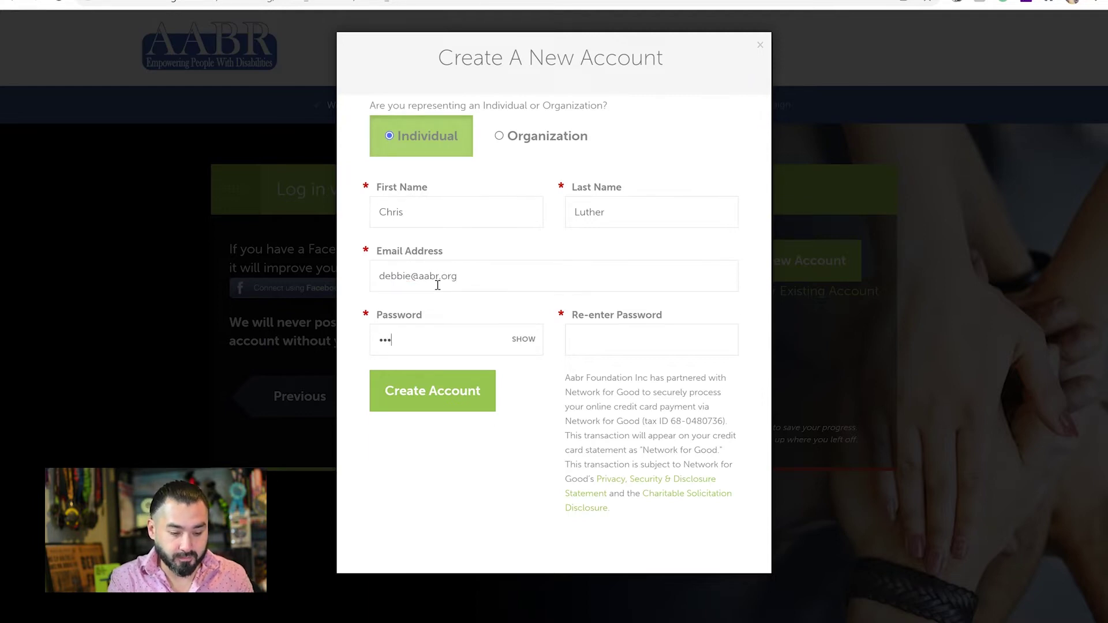
pyautogui.write('••')
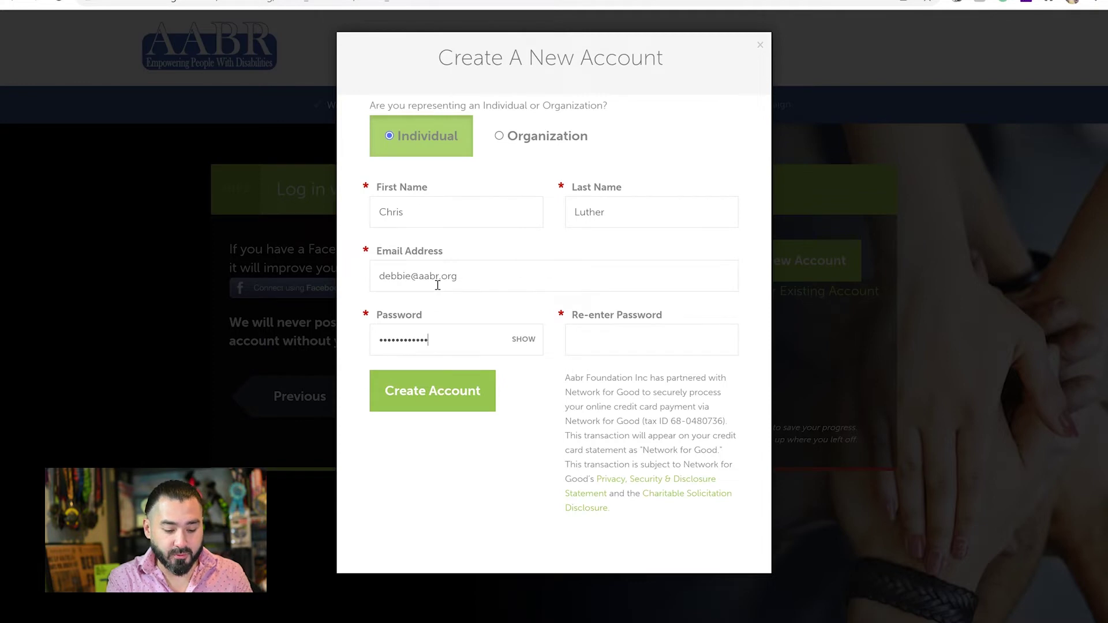
pyautogui.press('Tab')
pyautogui.press('Tab')
pyautogui.write('••••••••••••')
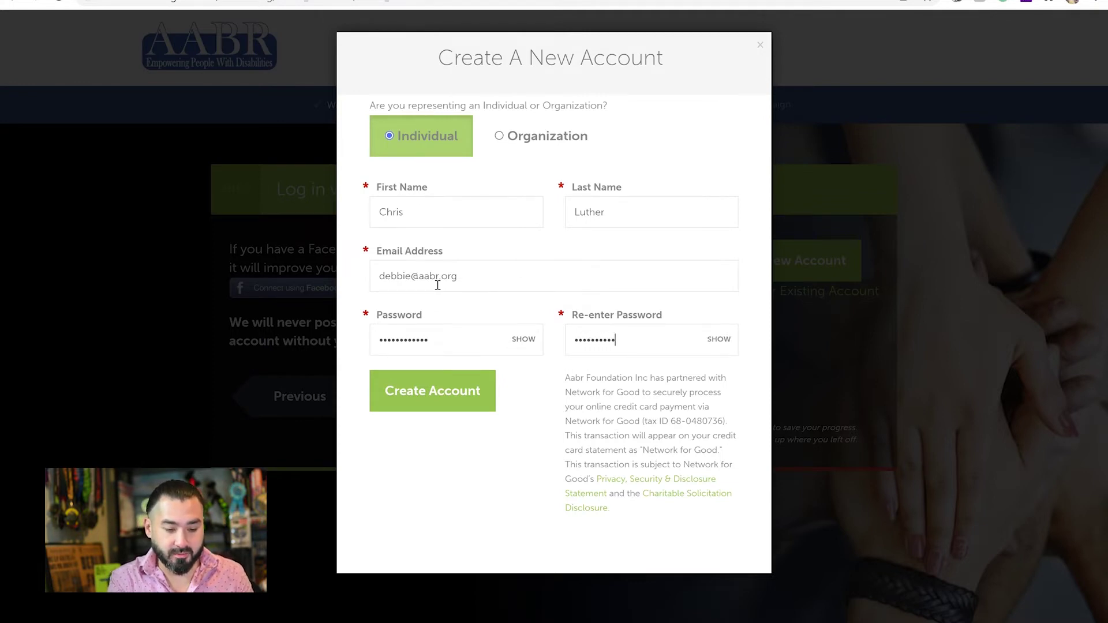
pyautogui.click(419, 398)
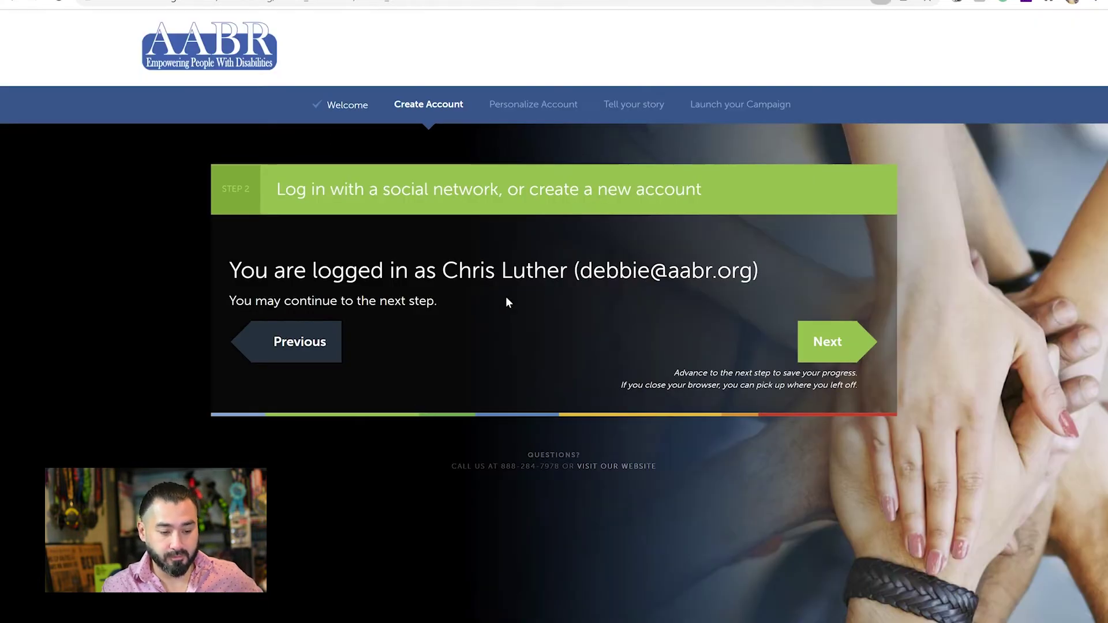
# Upload DSC_4254.jpg as the fundraiser's profile photo and continue past the photo step.
pyautogui.click(846, 345)
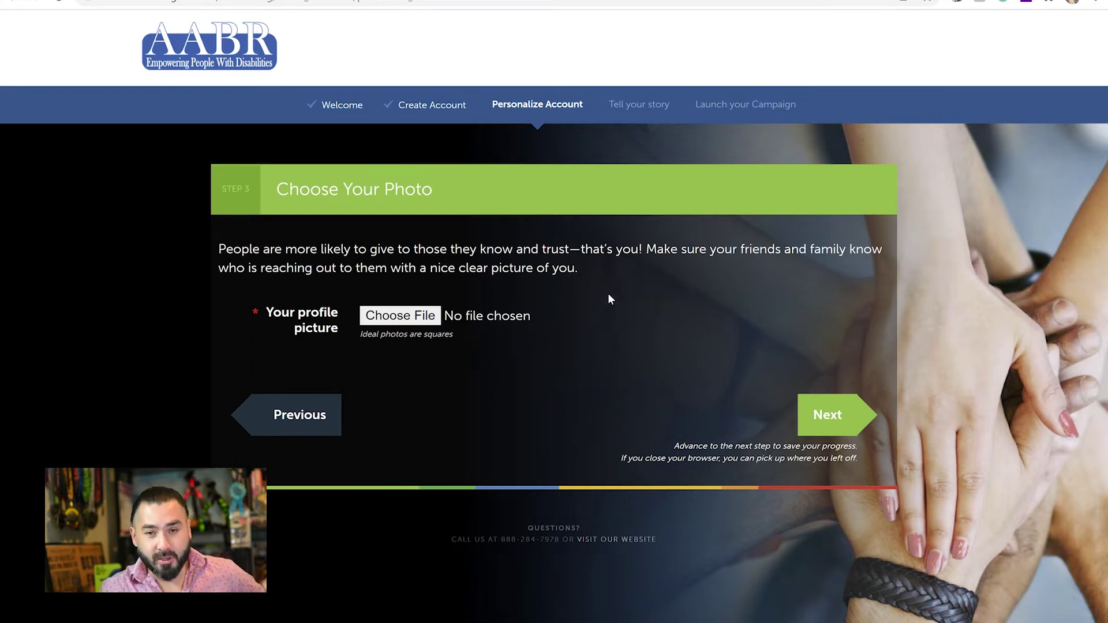
pyautogui.click(400, 315)
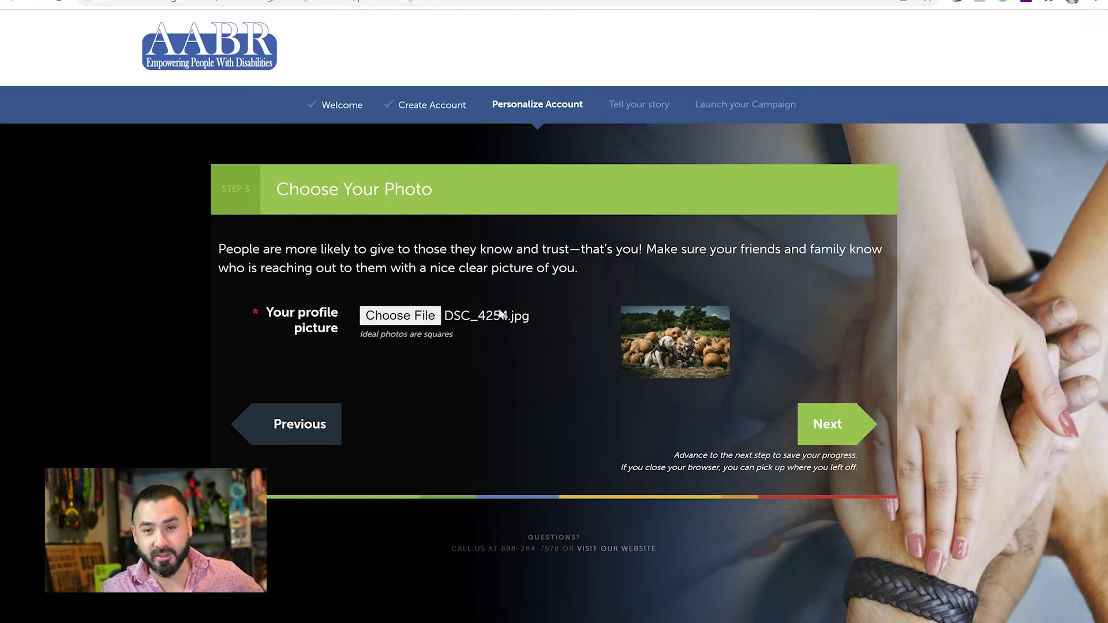
pyautogui.click(843, 426)
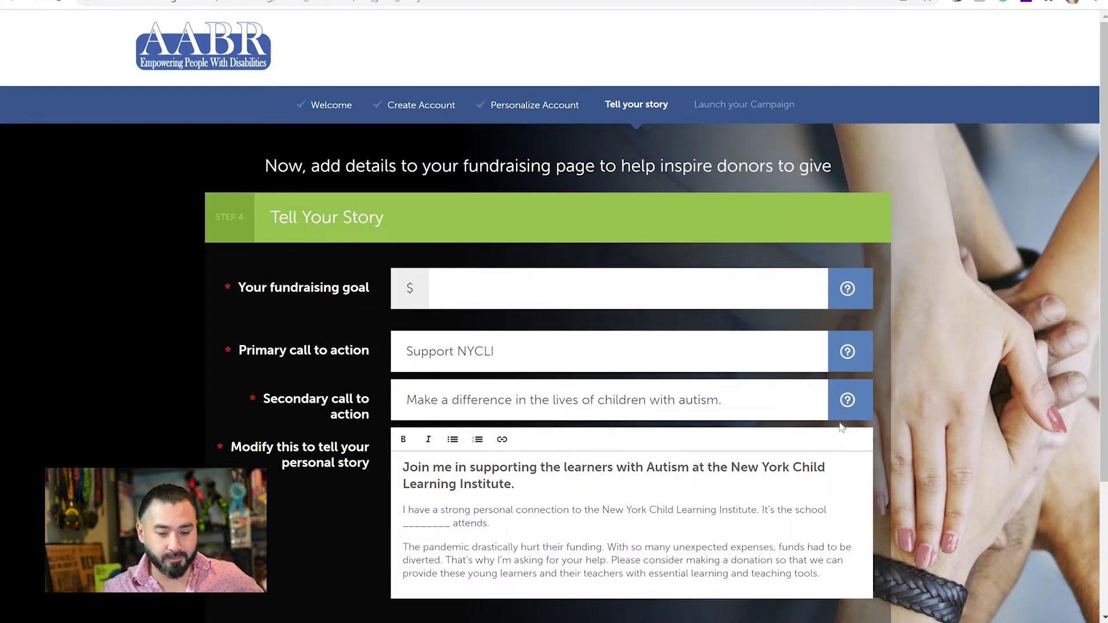
# Set the fundraising goal to $1000, keeping the prefilled calls to action and story.
pyautogui.click(620, 291)
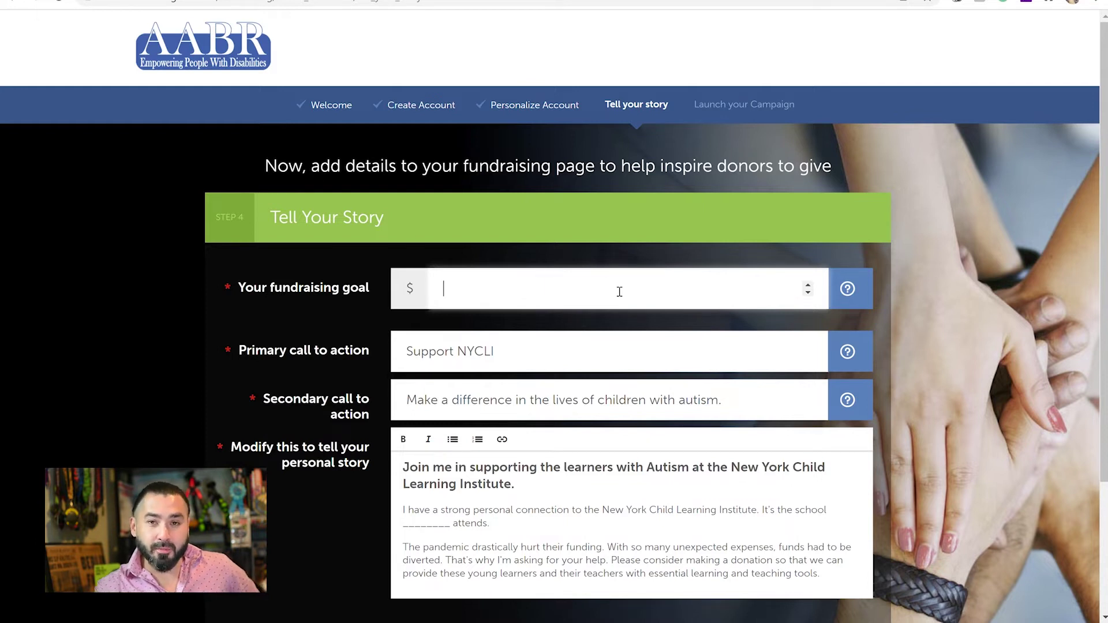
pyautogui.write('1000')
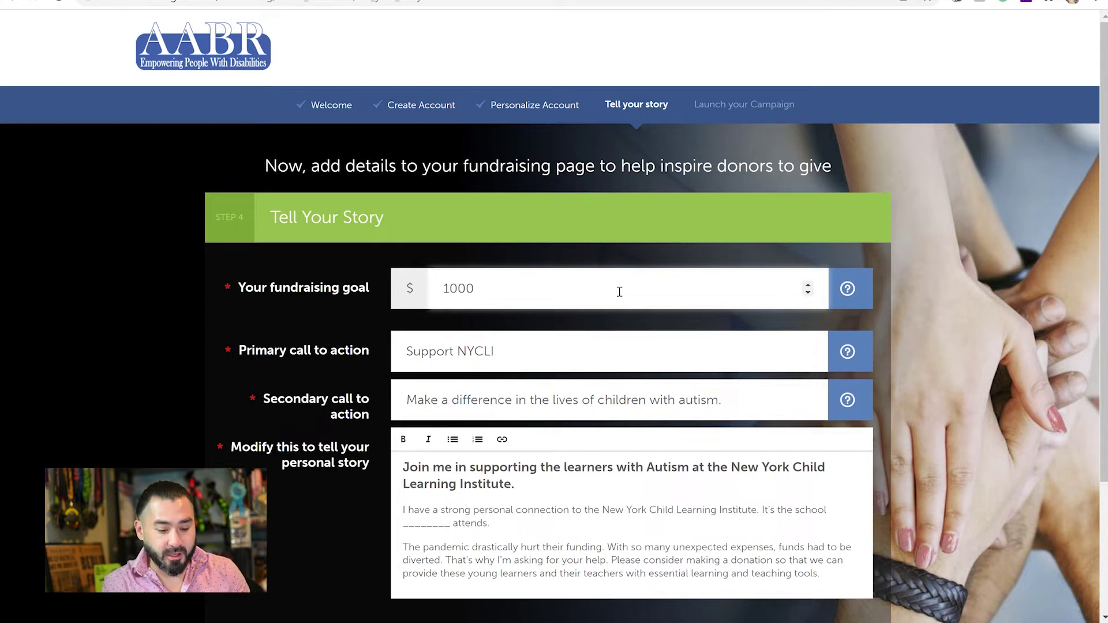
pyautogui.click(580, 359)
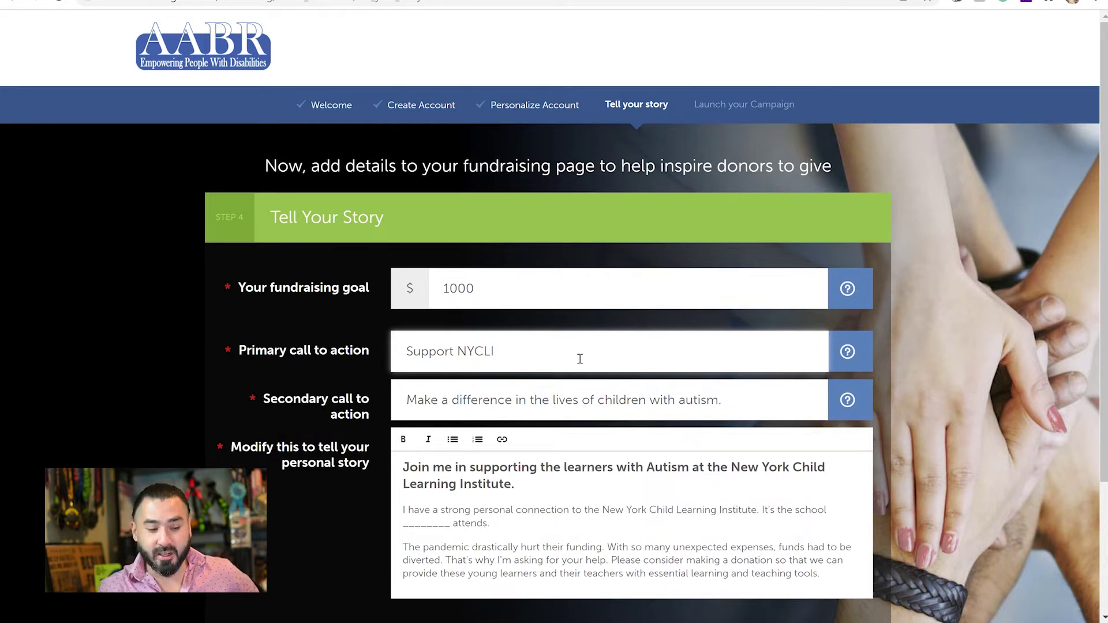
pyautogui.click(545, 412)
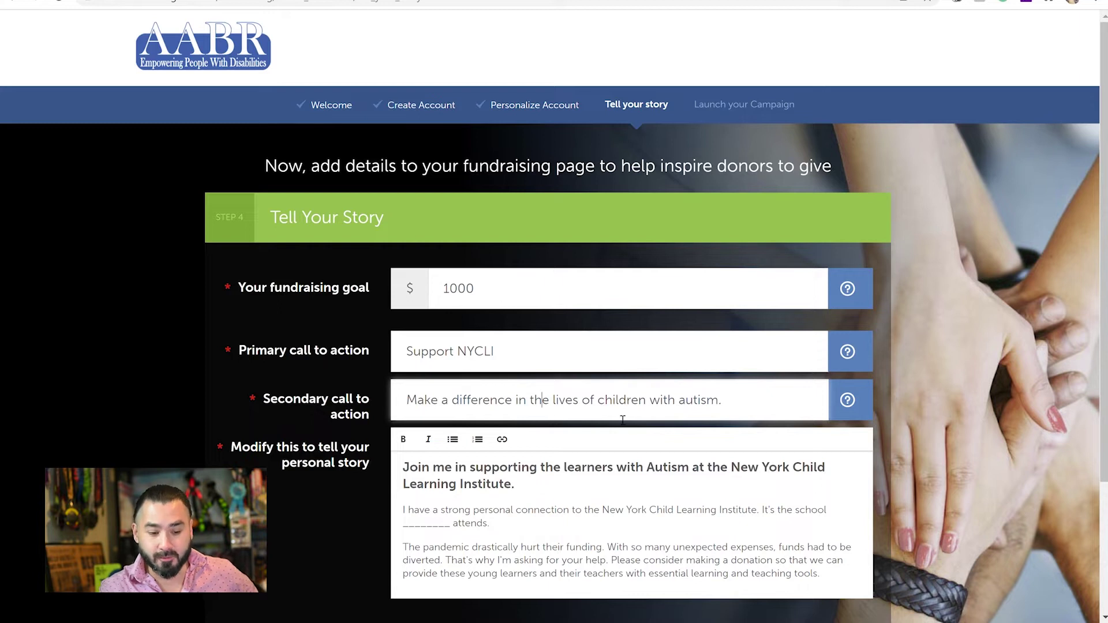
pyautogui.click(692, 412)
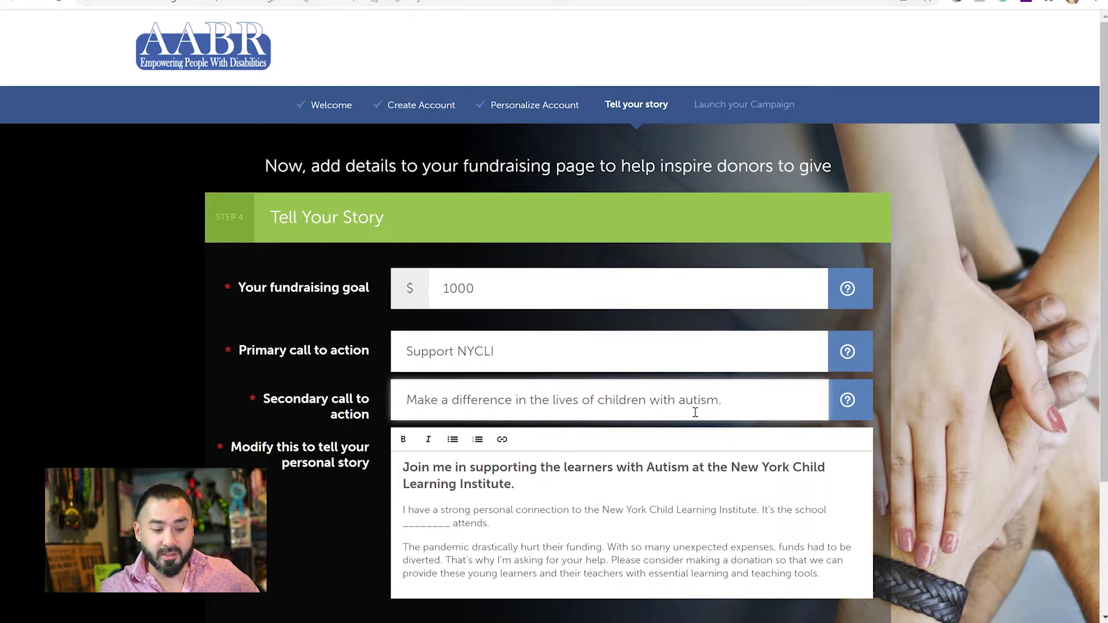
pyautogui.click(591, 509)
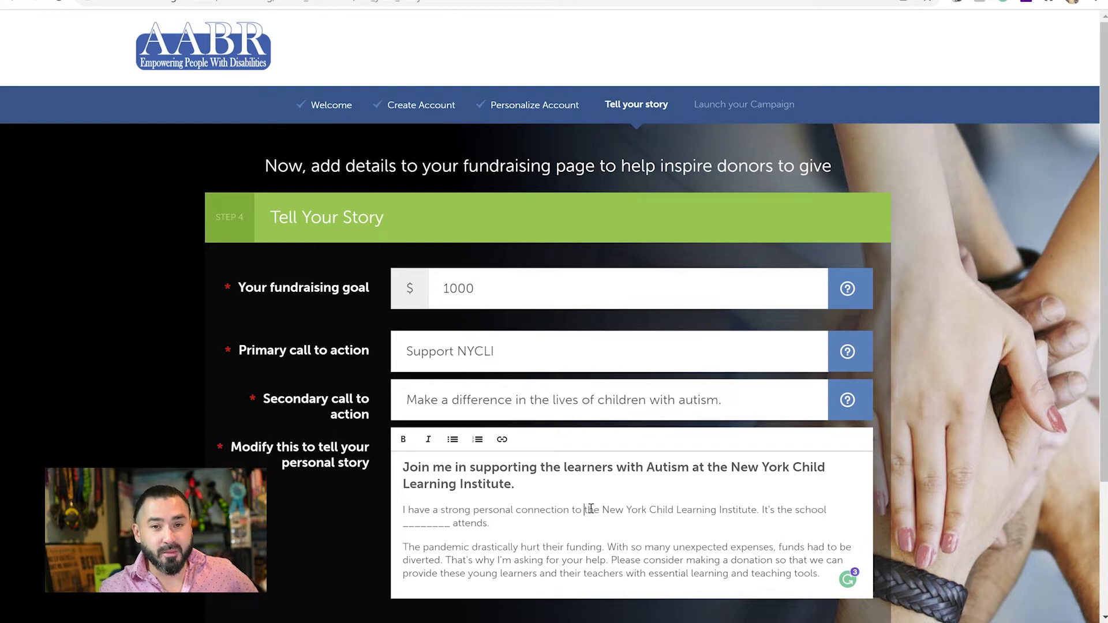
pyautogui.scroll(-3, 993, 350)
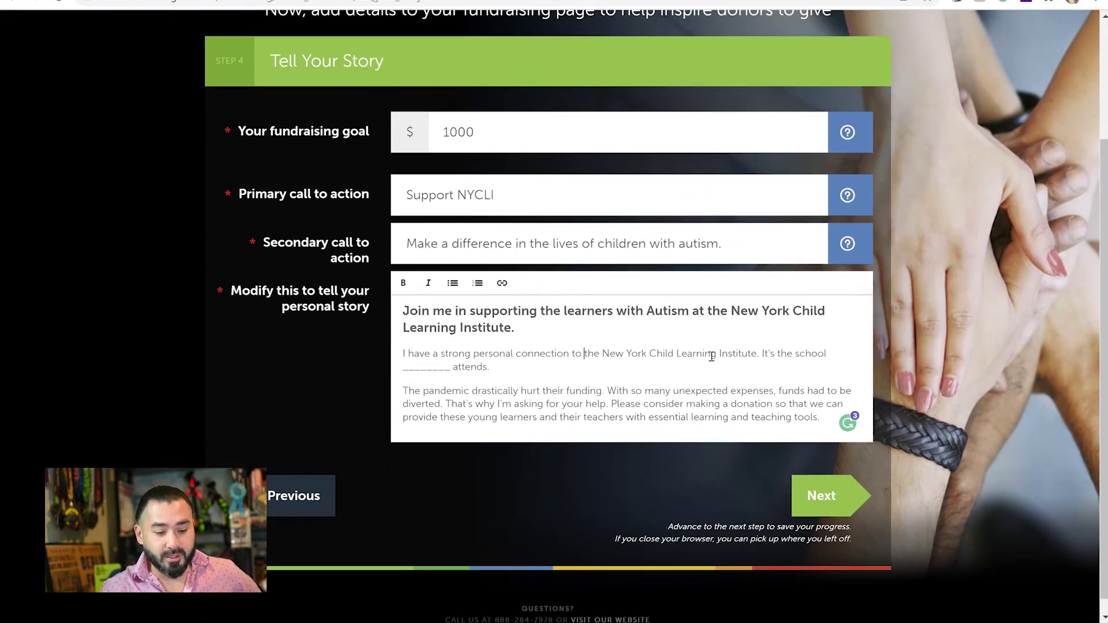
# Move to the launch step and scroll through the NYCLI page preview with its $1,000 goal.
pyautogui.click(823, 498)
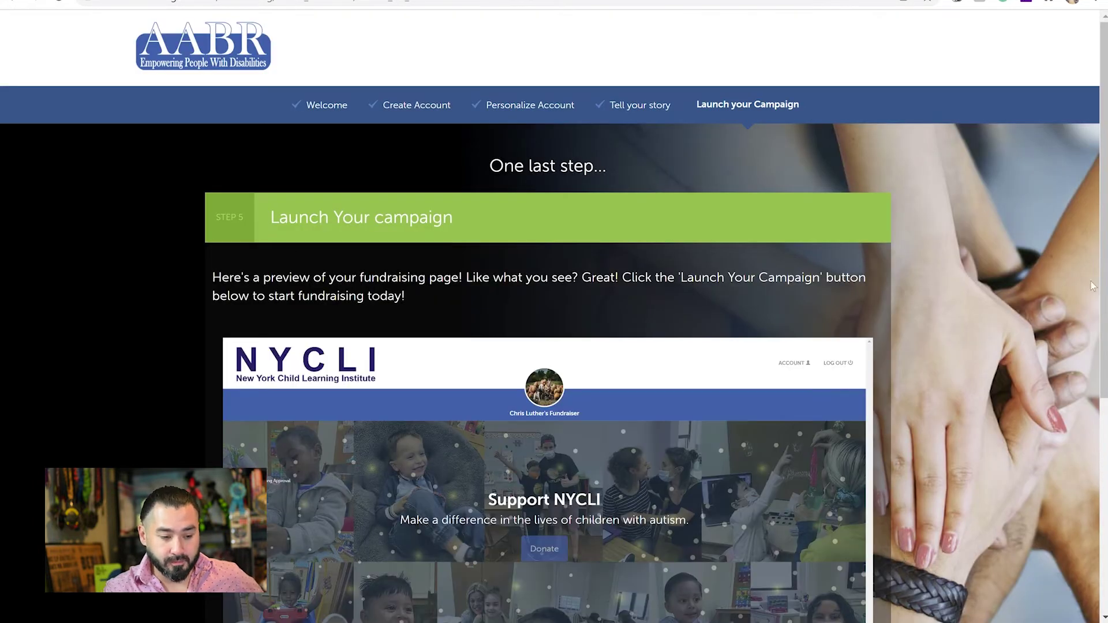
pyautogui.scroll(-1, 1066, 303)
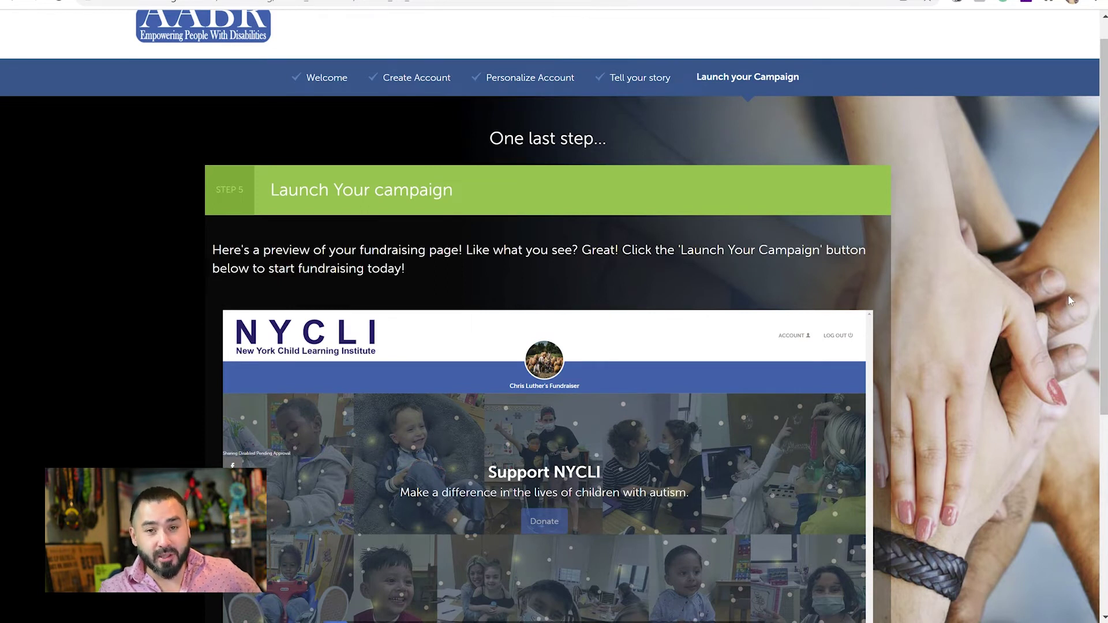
pyautogui.scroll(-2, 1069, 301)
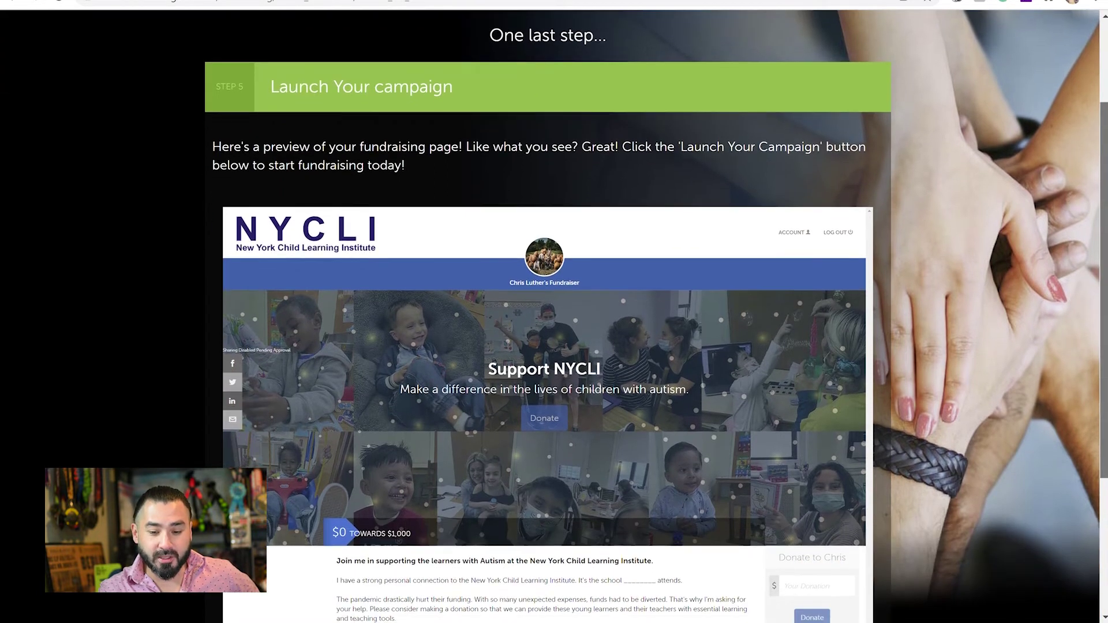
pyautogui.scroll(-1, 656, 316)
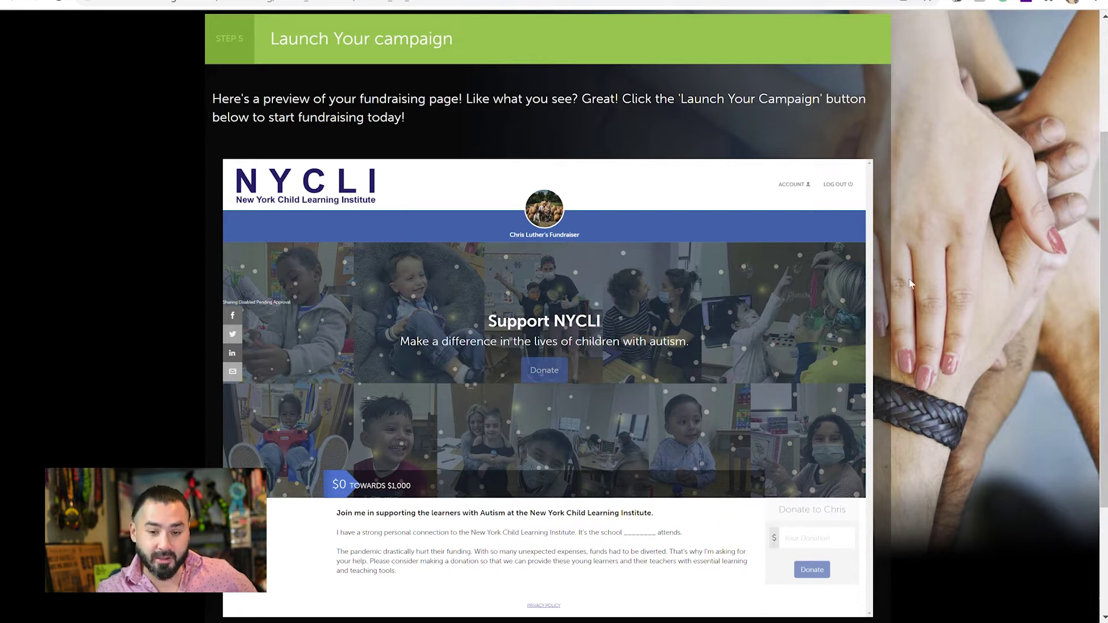
pyautogui.scroll(-2, 698, 336)
pyautogui.scroll(1, 660, 317)
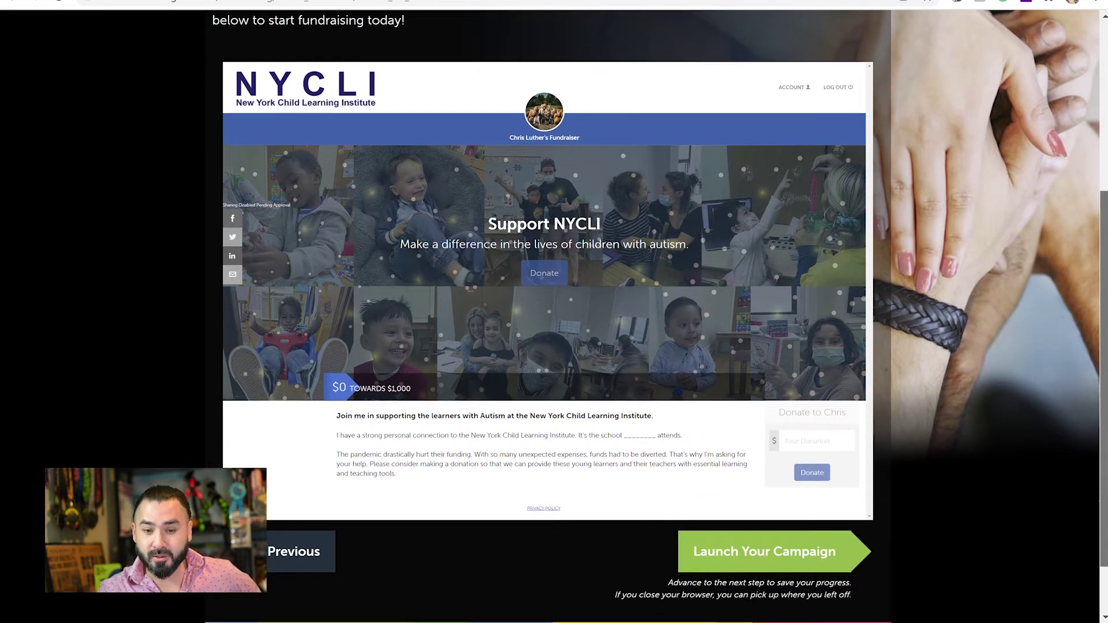
# Launch the campaign and look over the live NYCLI fundraiser page.
pyautogui.click(812, 546)
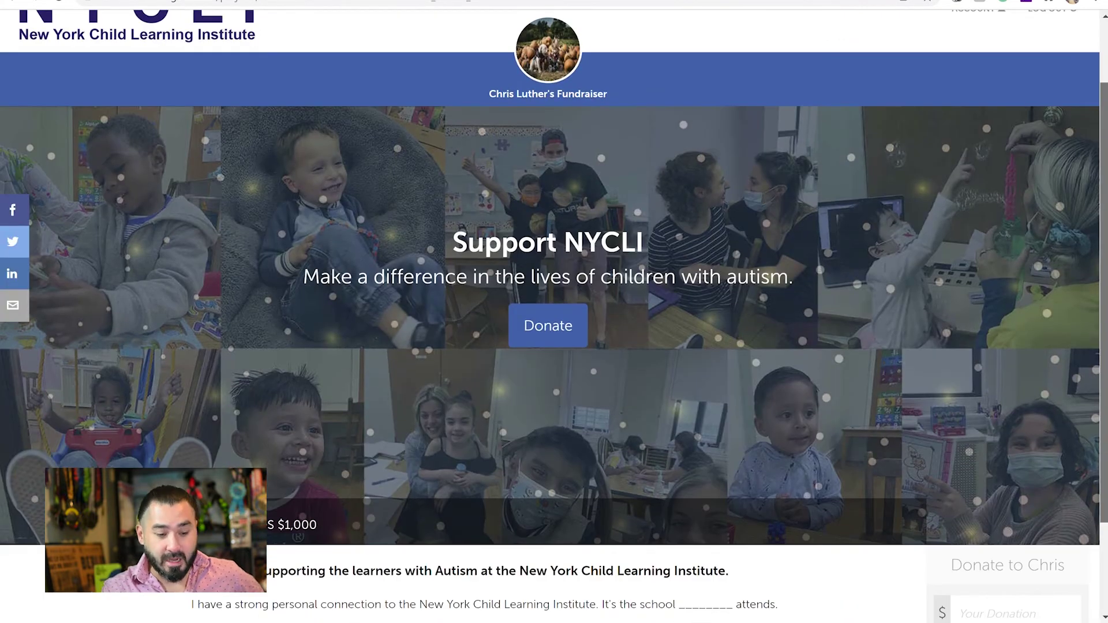
pyautogui.scroll(2, 548, 311)
pyautogui.scroll(-4, 554, 312)
pyautogui.scroll(5, 1001, 181)
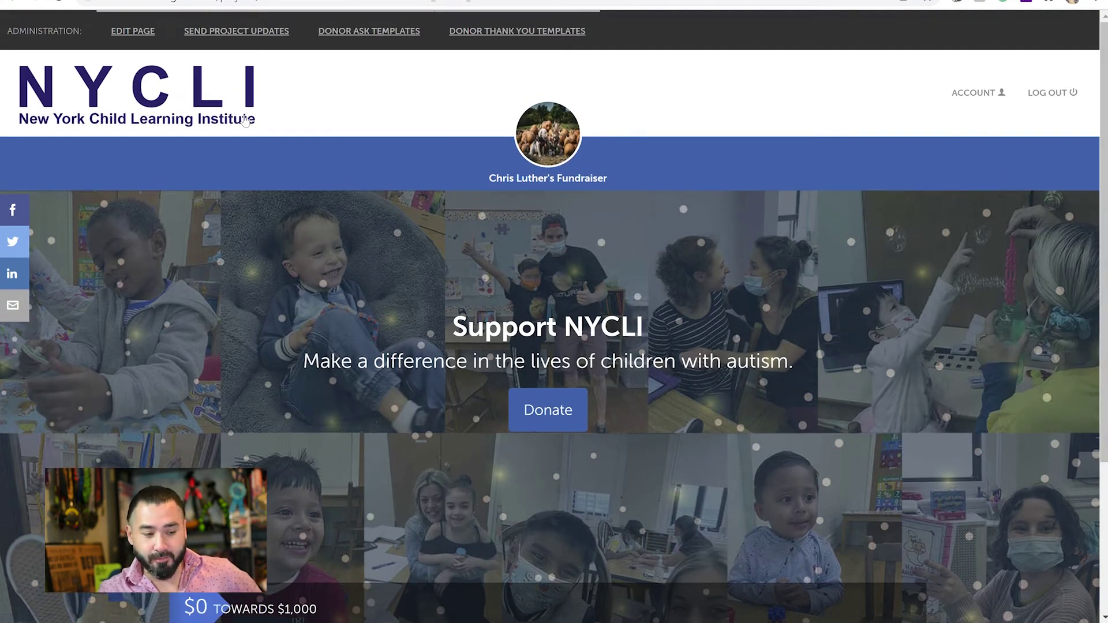
# In the page editor, capitalise the page name's last word to 'Fundraiser'.
pyautogui.click(148, 33)
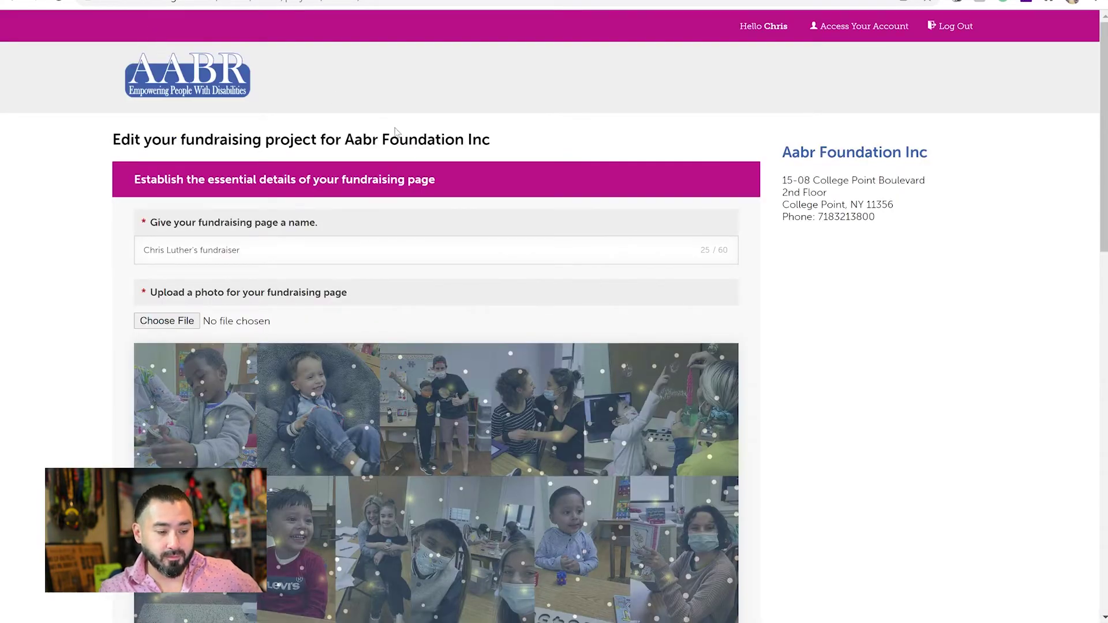
pyautogui.click(356, 253)
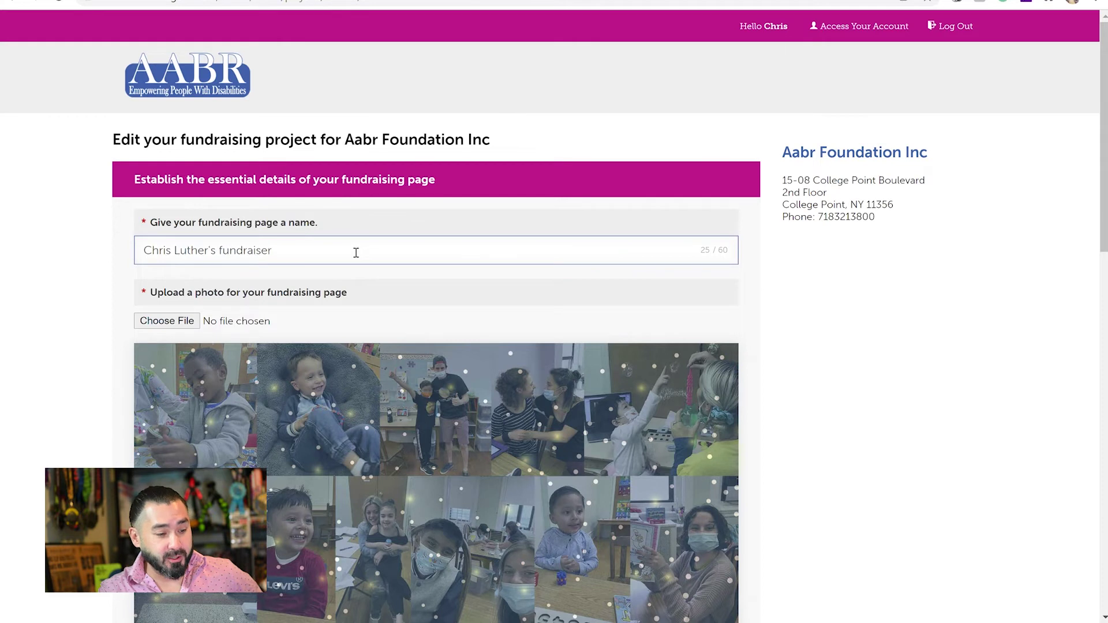
pyautogui.press('Left')
pyautogui.press('Left')
pyautogui.press('Left')
pyautogui.press('Left')
pyautogui.press('Left')
pyautogui.press('Left')
pyautogui.press('Left')
pyautogui.press('Left')
pyautogui.press('Left')
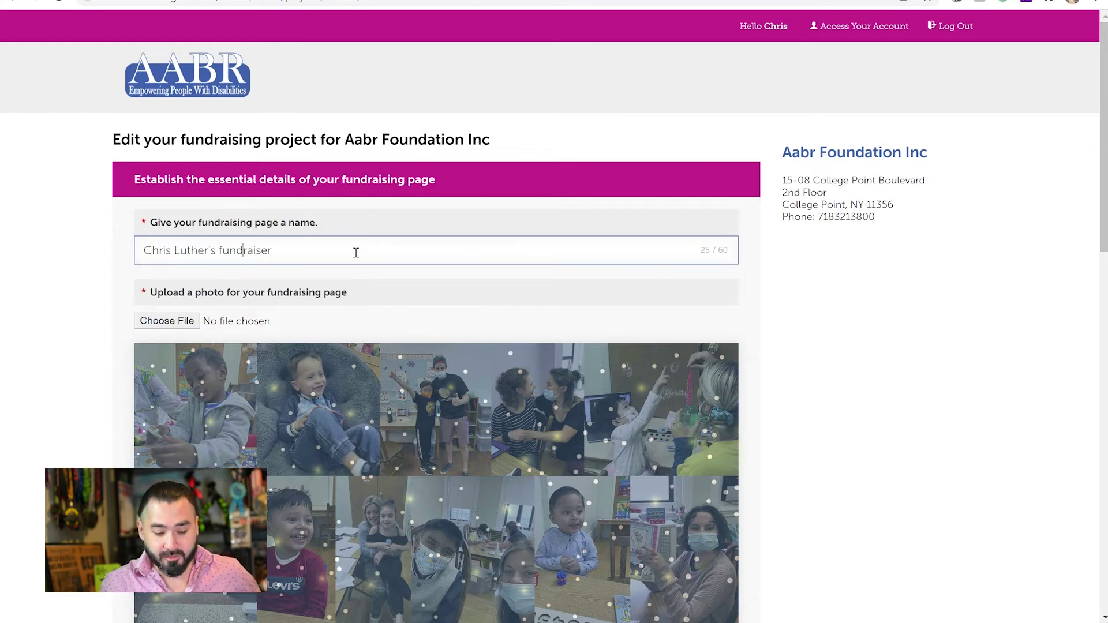
pyautogui.press('BackSpace')
pyautogui.write('F')
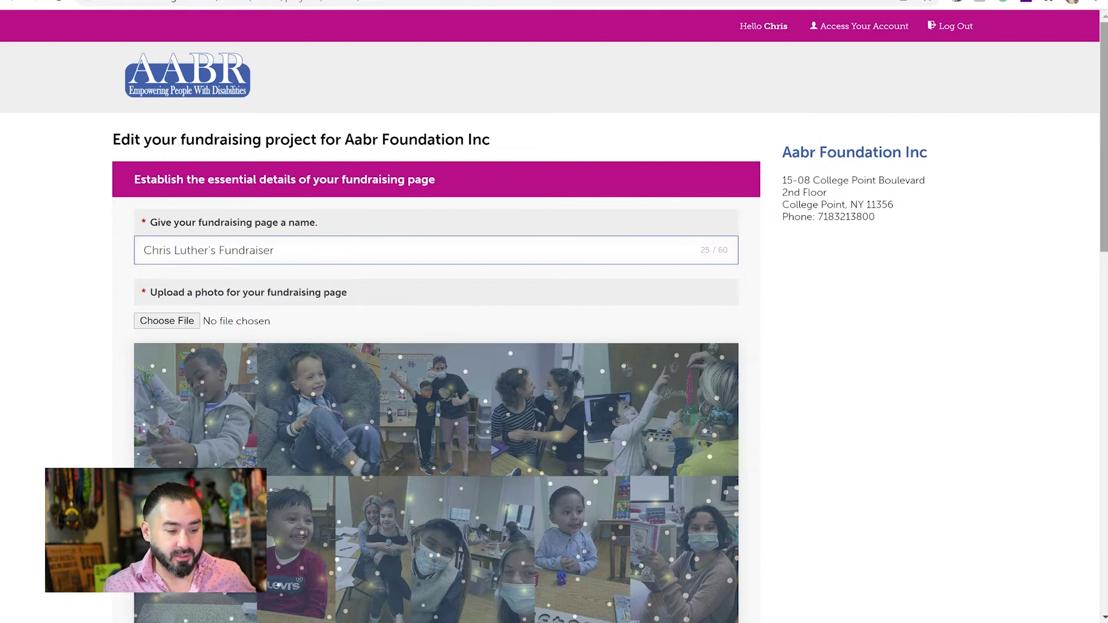
pyautogui.scroll(-2, 1102, 173)
pyautogui.scroll(-1, 579, 266)
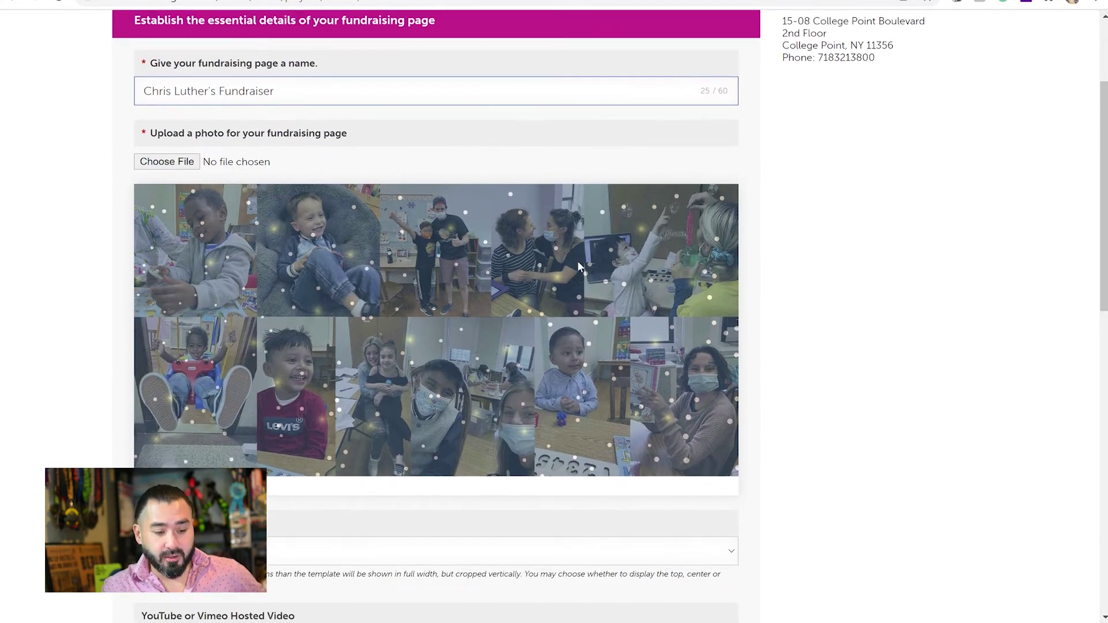
# Replace the page photo with DSC_5805 from the nyclipage folder and save the edits.
pyautogui.click(168, 163)
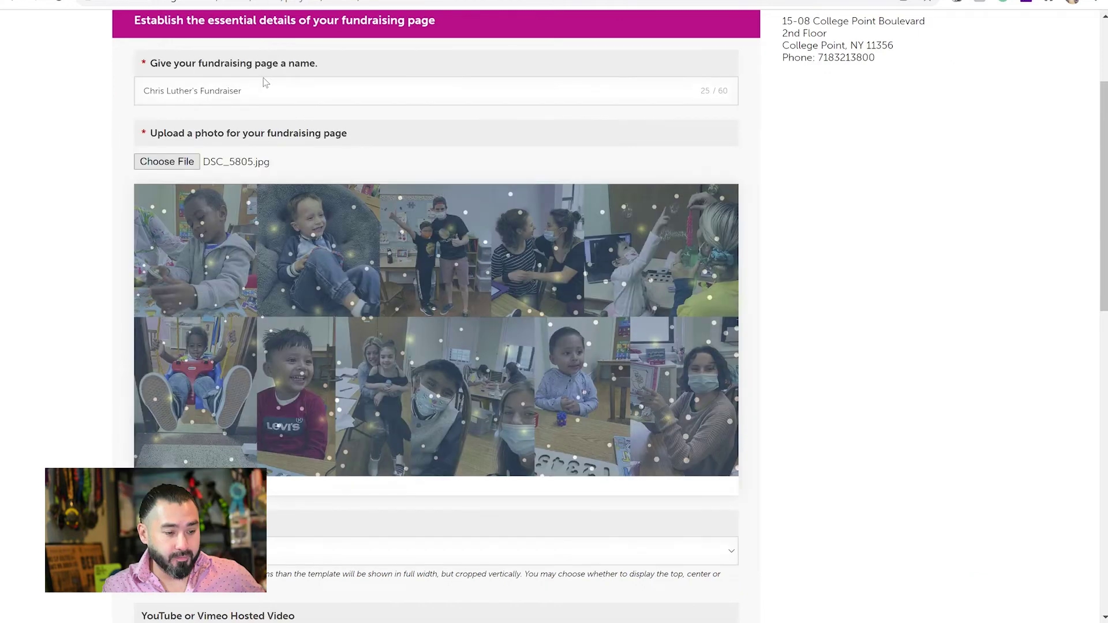
pyautogui.scroll(-5, 290, 350)
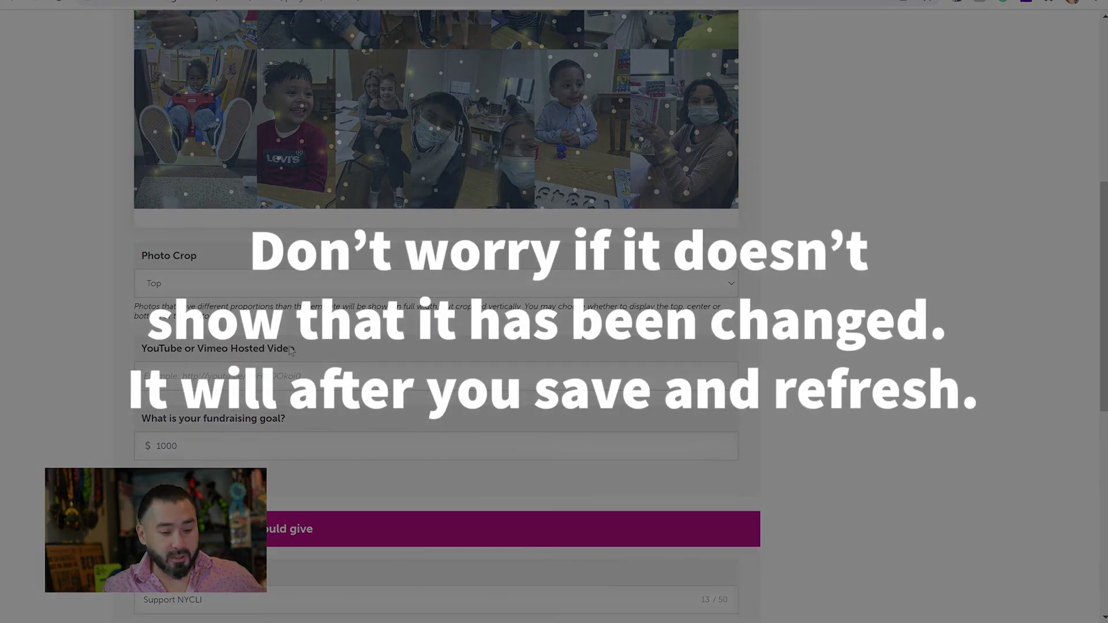
pyautogui.click(282, 379)
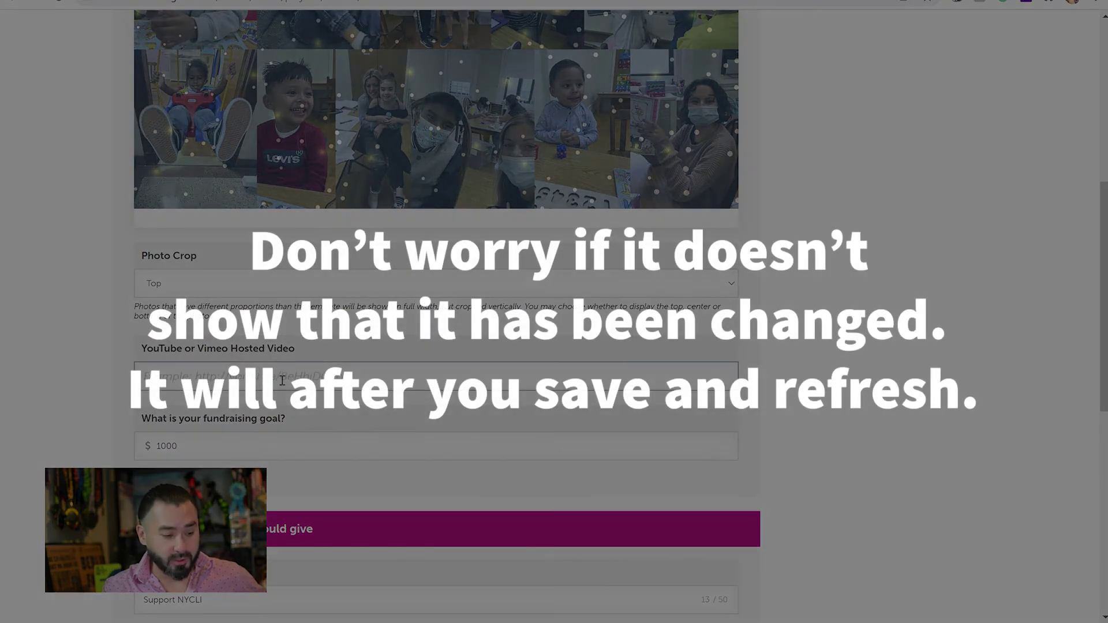
pyautogui.scroll(-2, 282, 380)
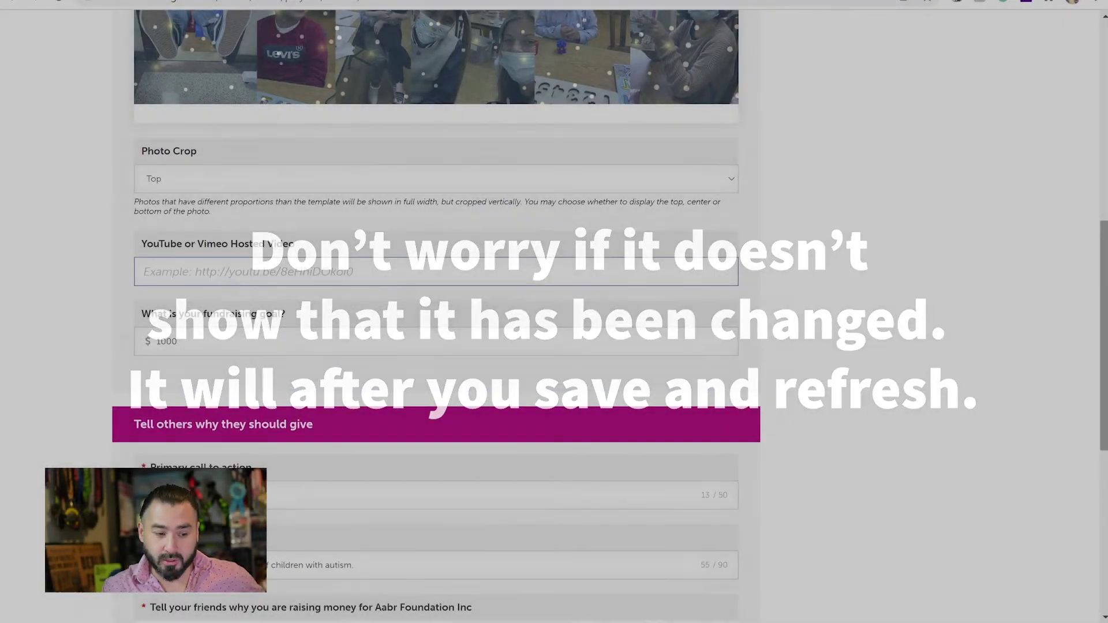
pyautogui.scroll(-5, 819, 310)
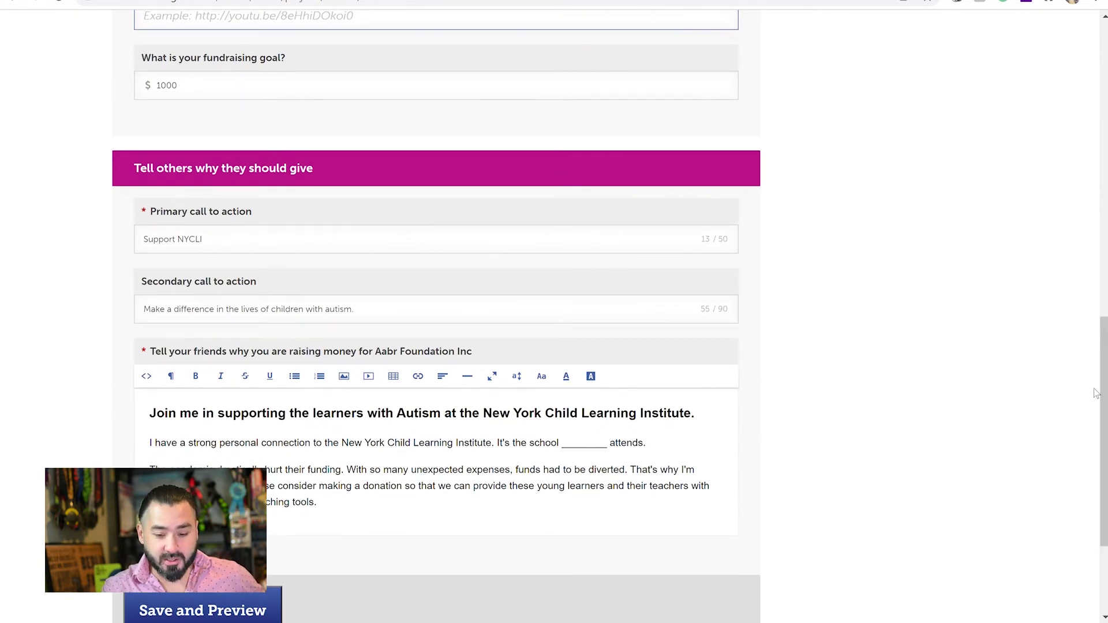
pyautogui.scroll(-2, 1096, 393)
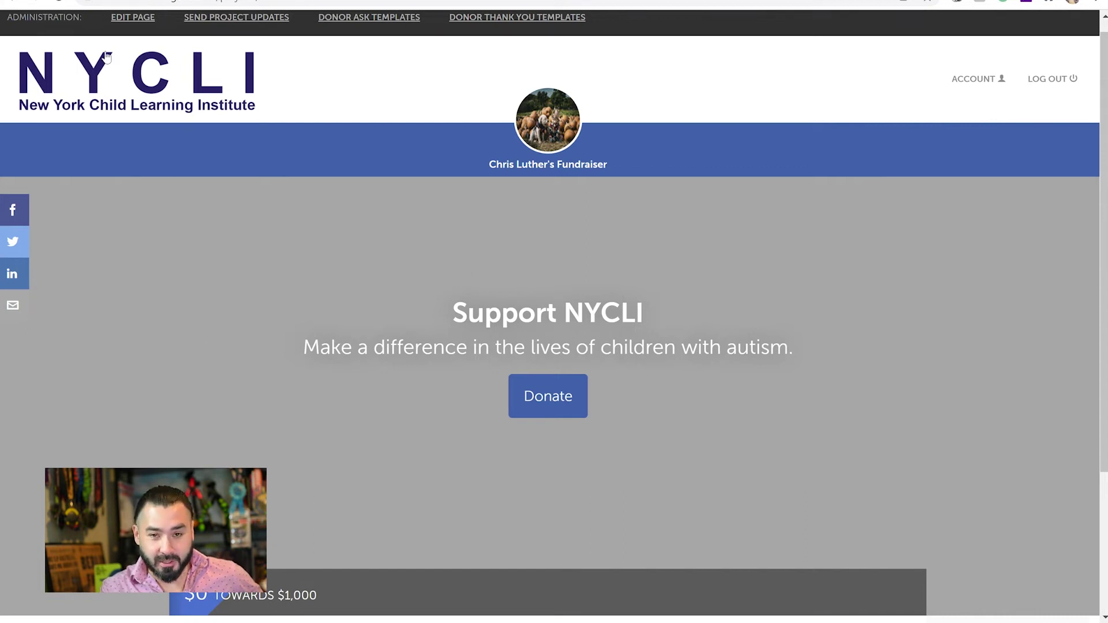
pyautogui.click(63, 2)
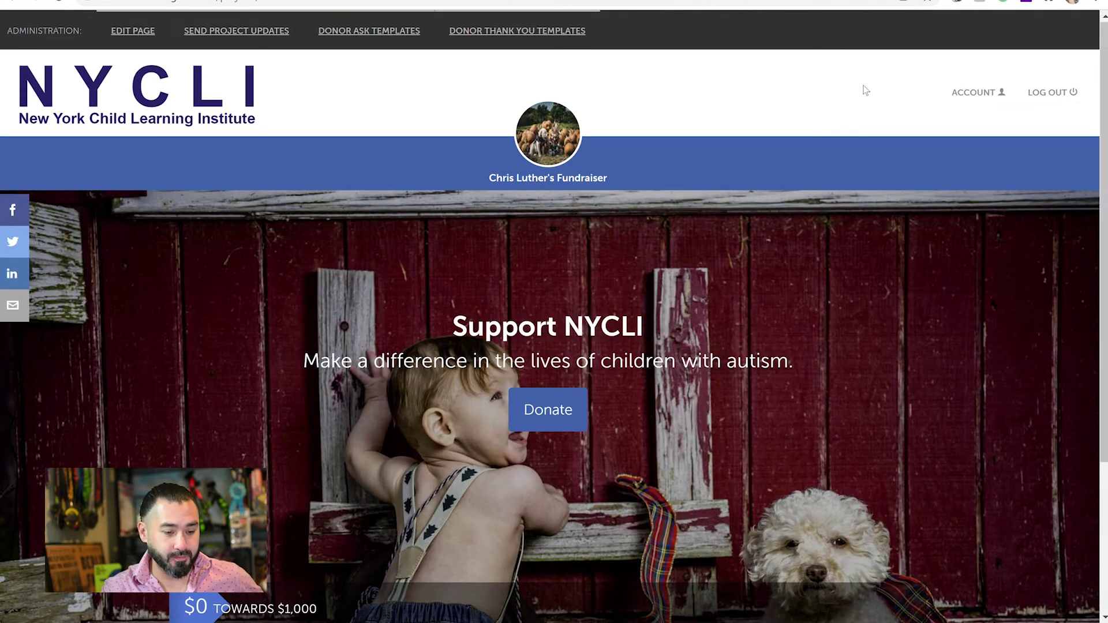
# Check the new barn photo of the child and white dog, then start a donor project update.
pyautogui.scroll(-2, 863, 89)
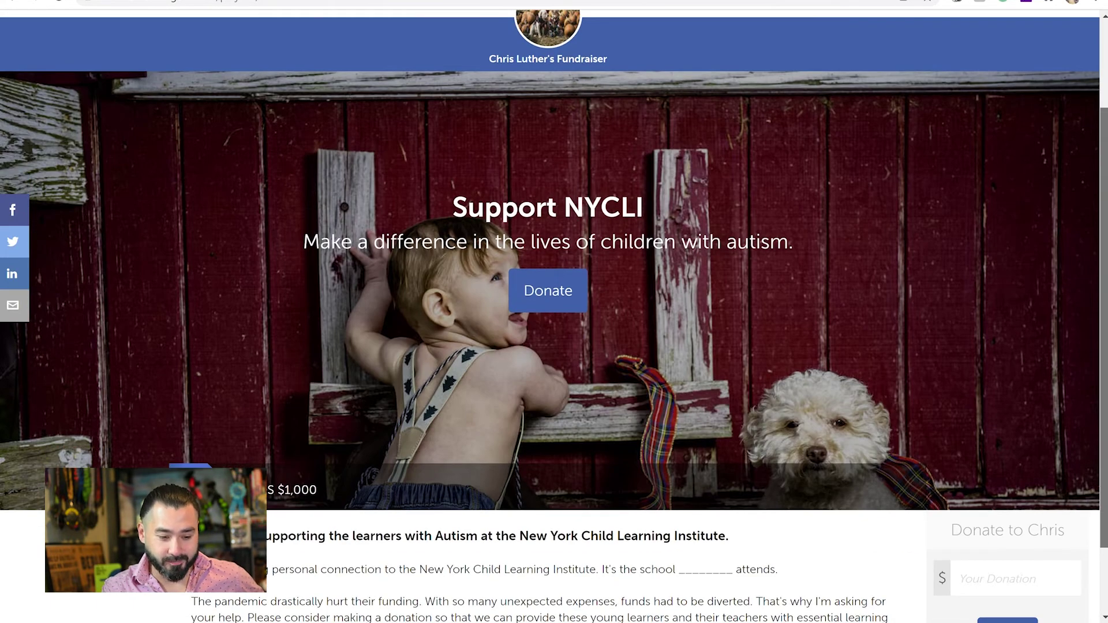
pyautogui.scroll(2, 1101, 118)
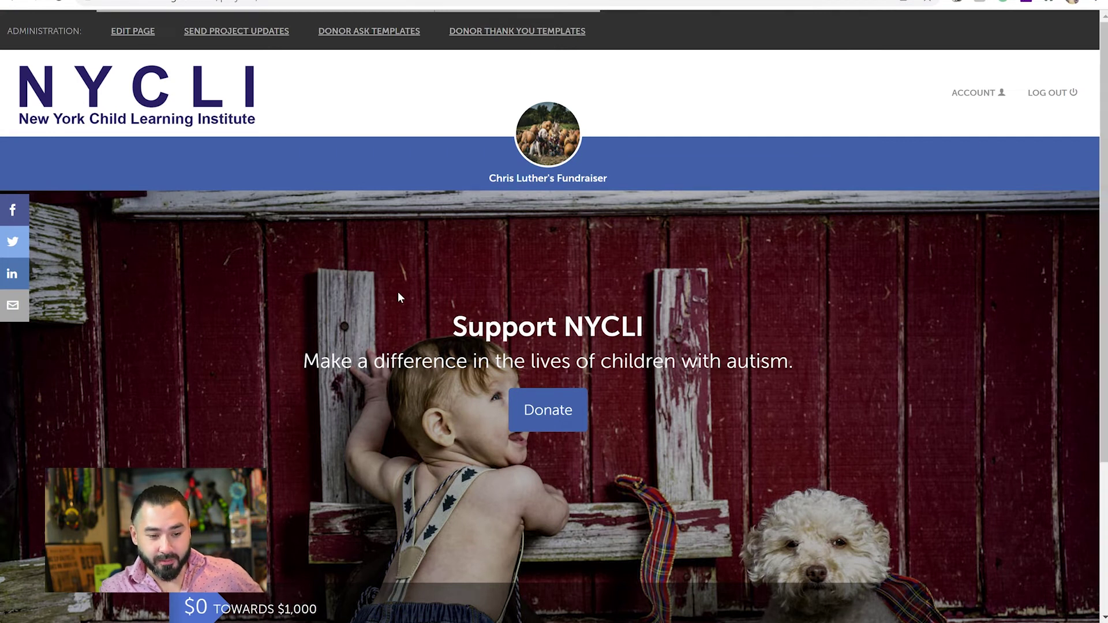
pyautogui.click(233, 34)
# Draft the donor update 'Almost at $500. LEt your friends know!' and close the update form.
pyautogui.click(383, 185)
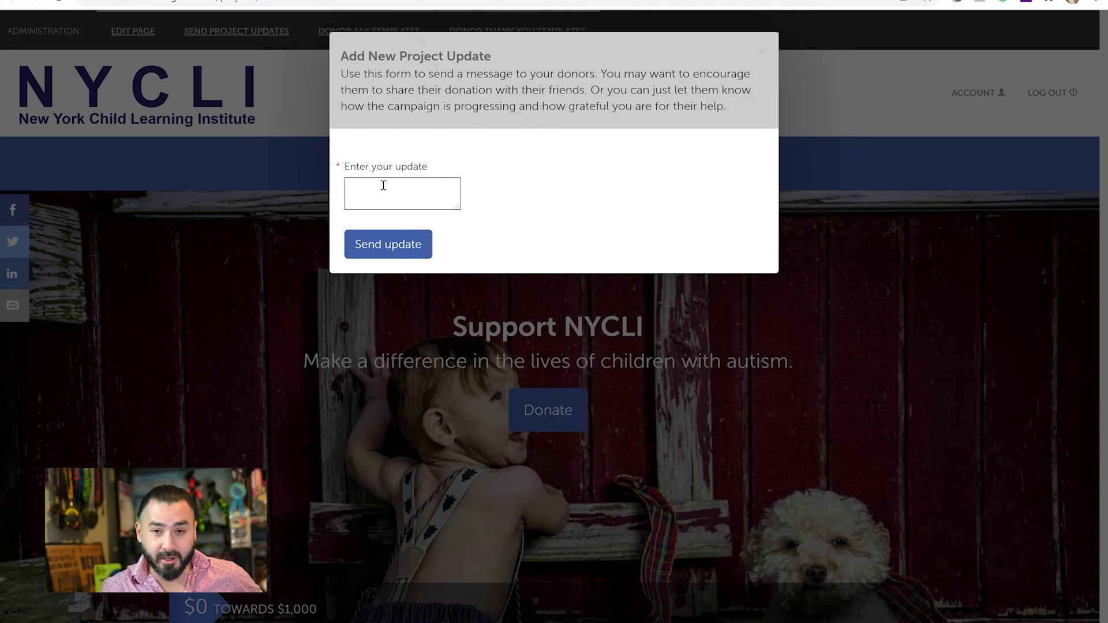
pyautogui.write('Almost a')
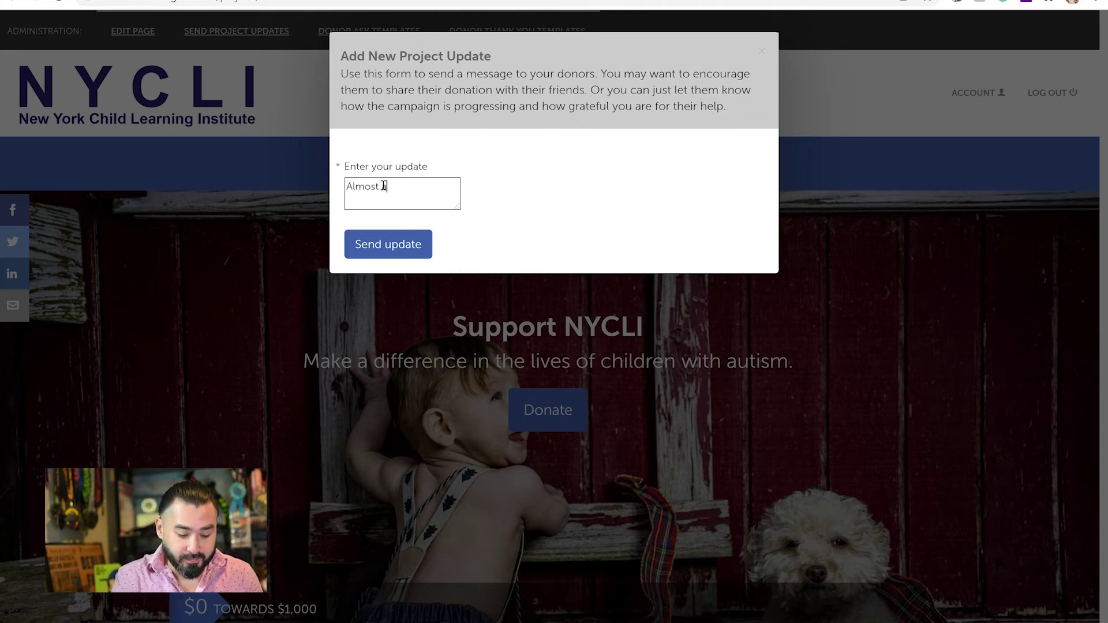
pyautogui.write('t $500. ')
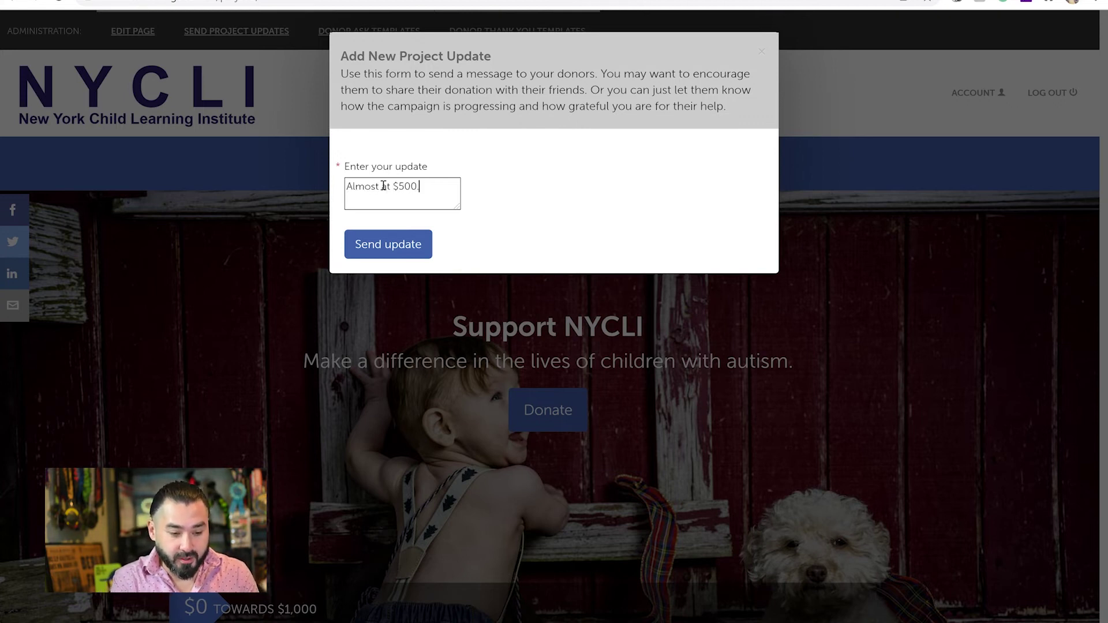
pyautogui.write('LEt your frie')
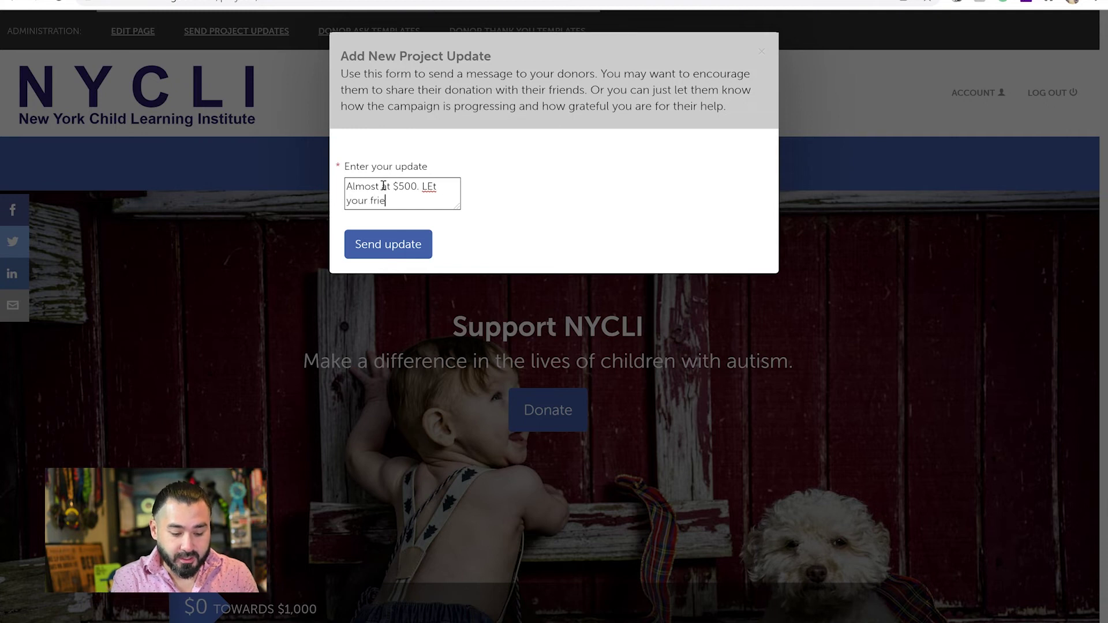
pyautogui.write('nds know!')
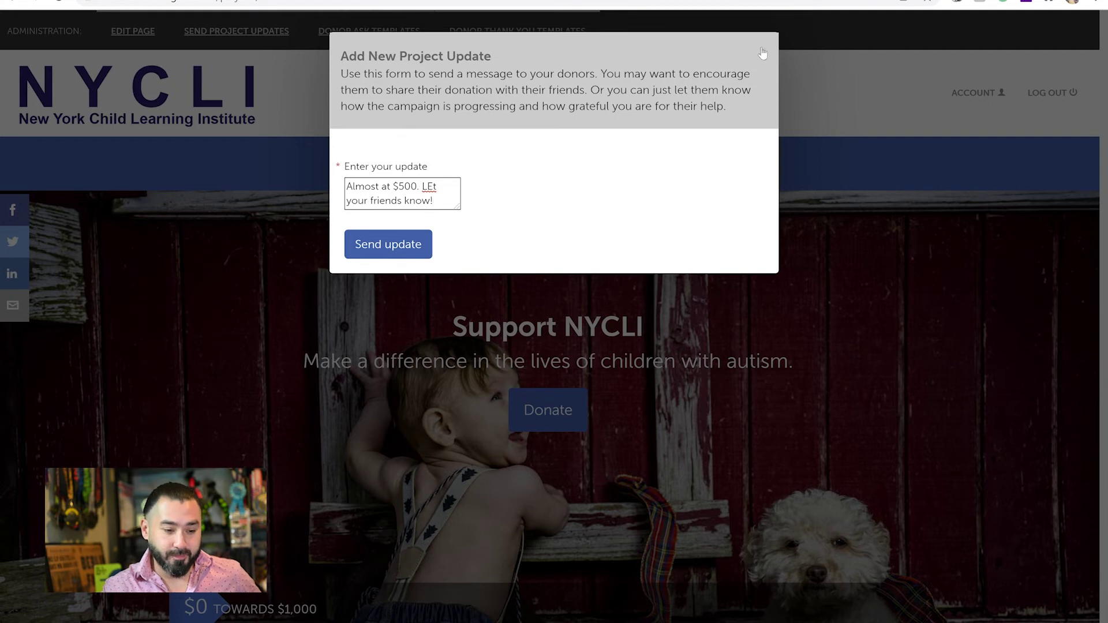
pyautogui.click(763, 53)
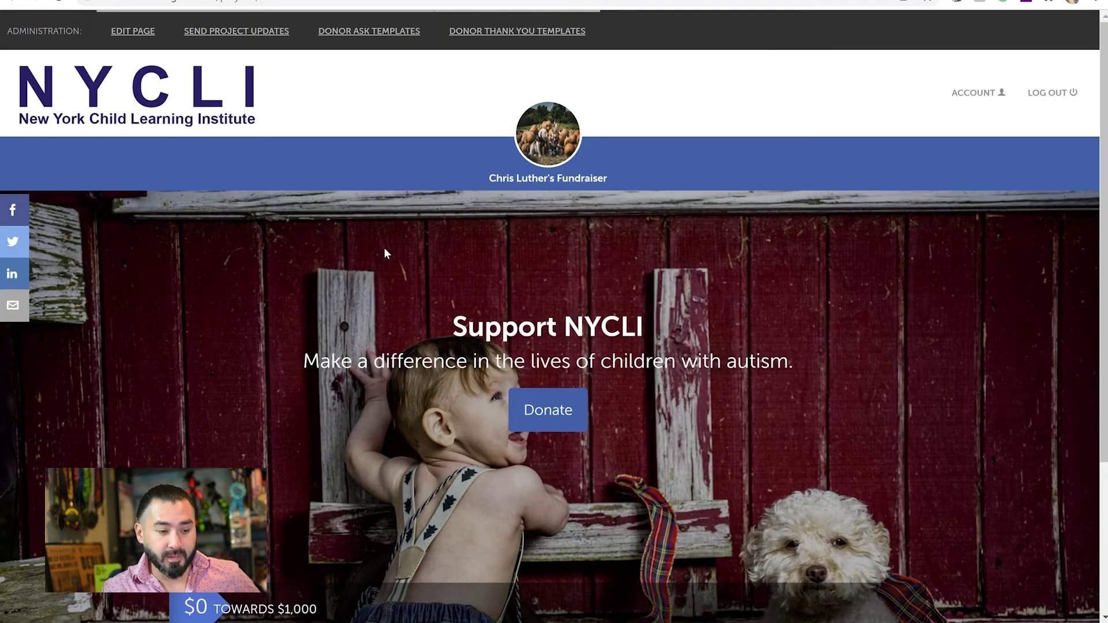
pyautogui.click(376, 37)
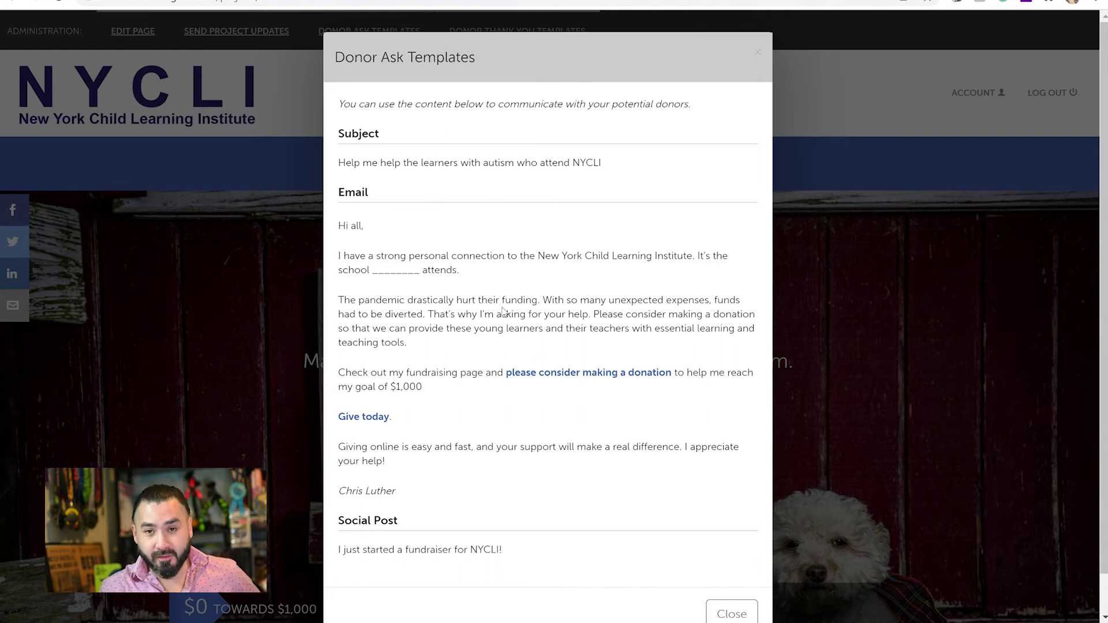
pyautogui.moveTo(387, 462); pyautogui.dragTo(334, 230)
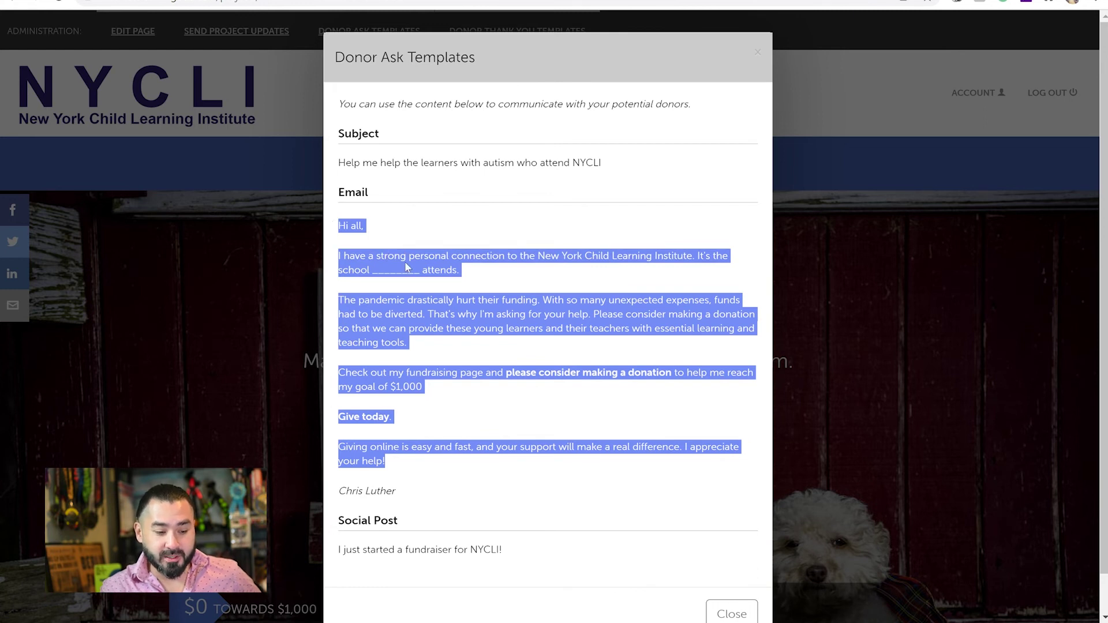
pyautogui.click(847, 325)
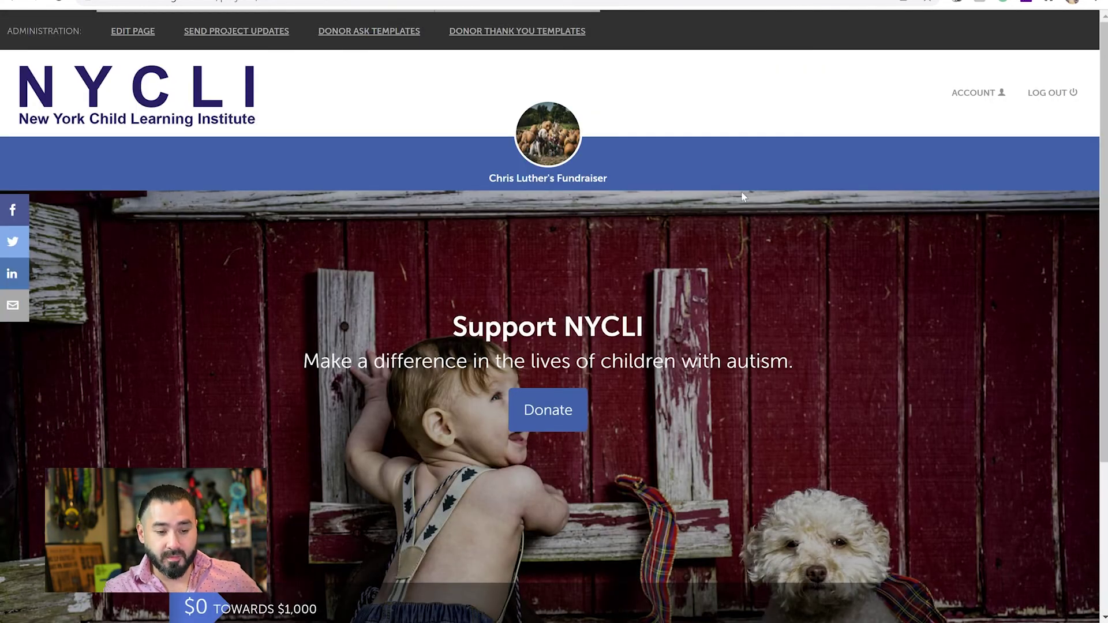
pyautogui.click(563, 31)
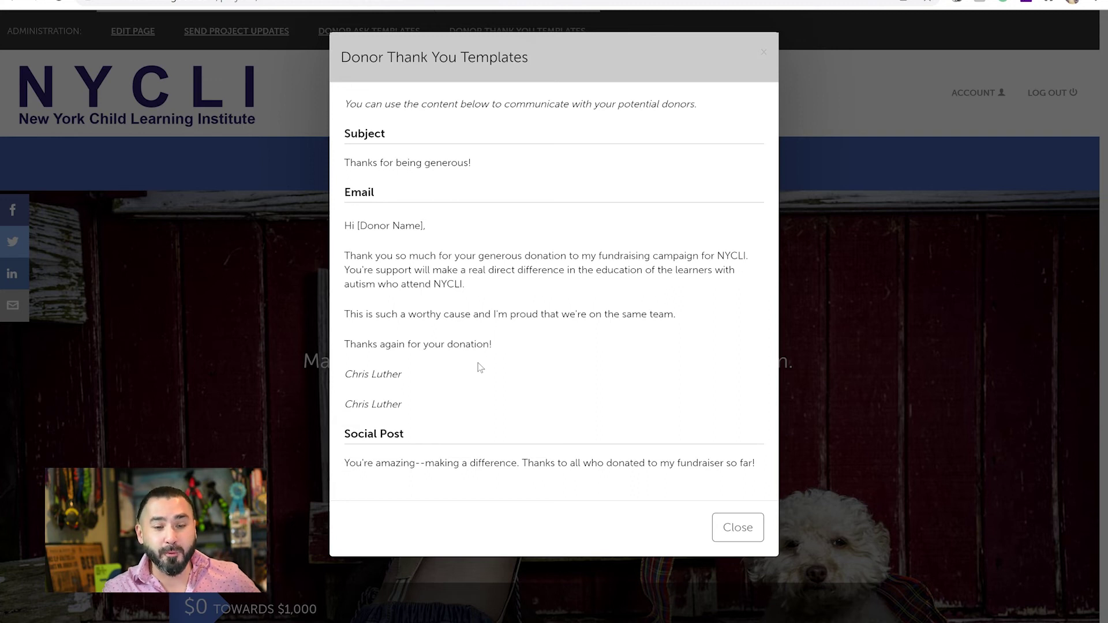
pyautogui.click(750, 537)
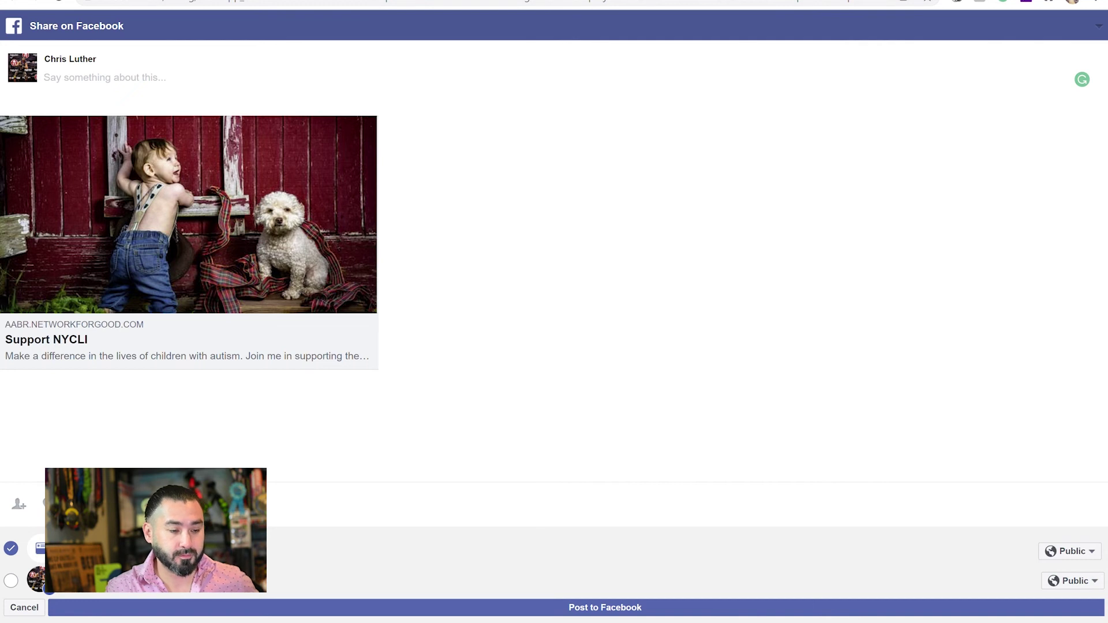
pyautogui.hotkey('ctrl', 'w')
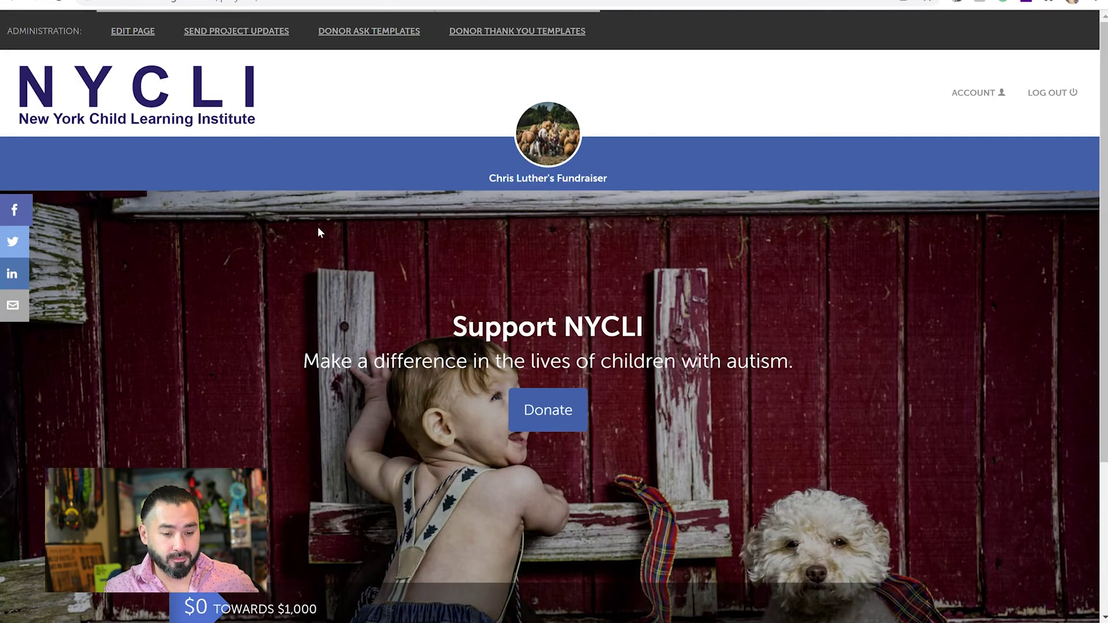
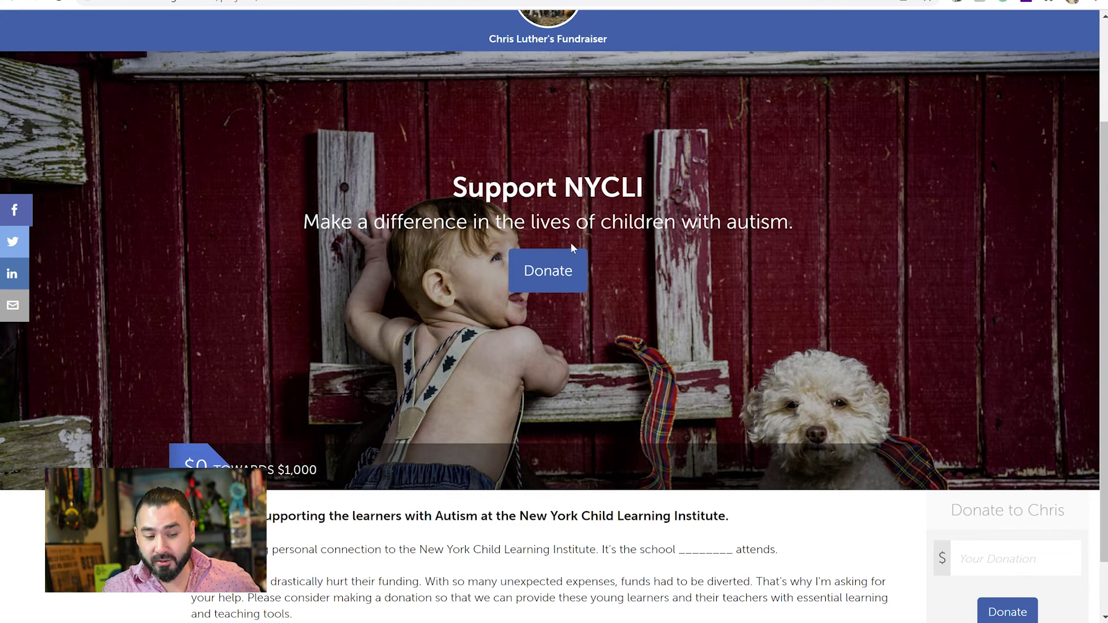
pyautogui.click(566, 271)
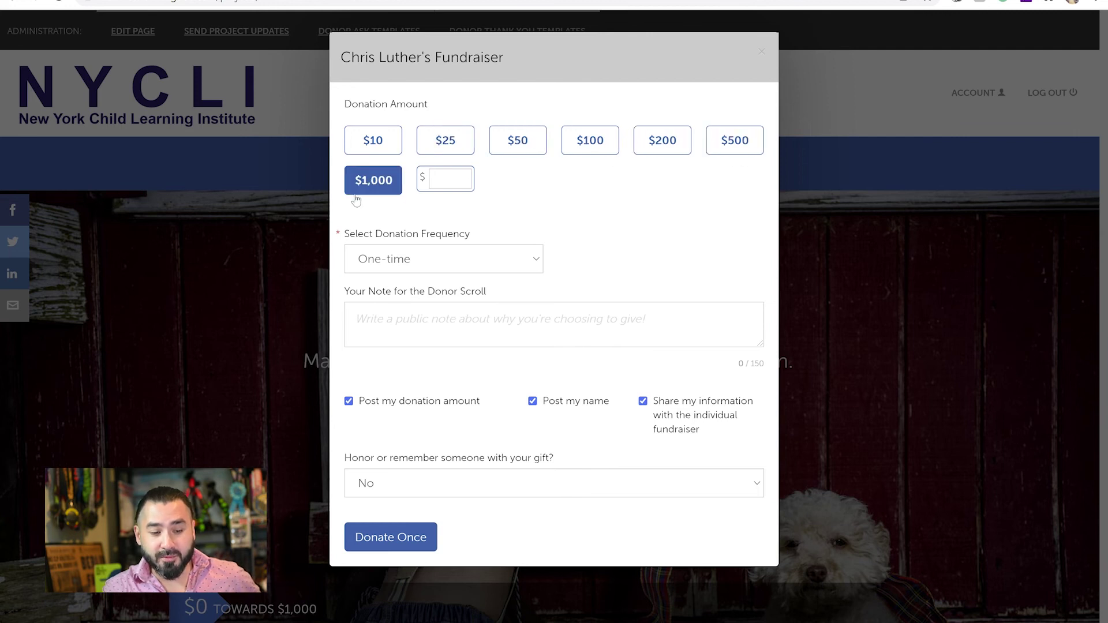
pyautogui.click(461, 185)
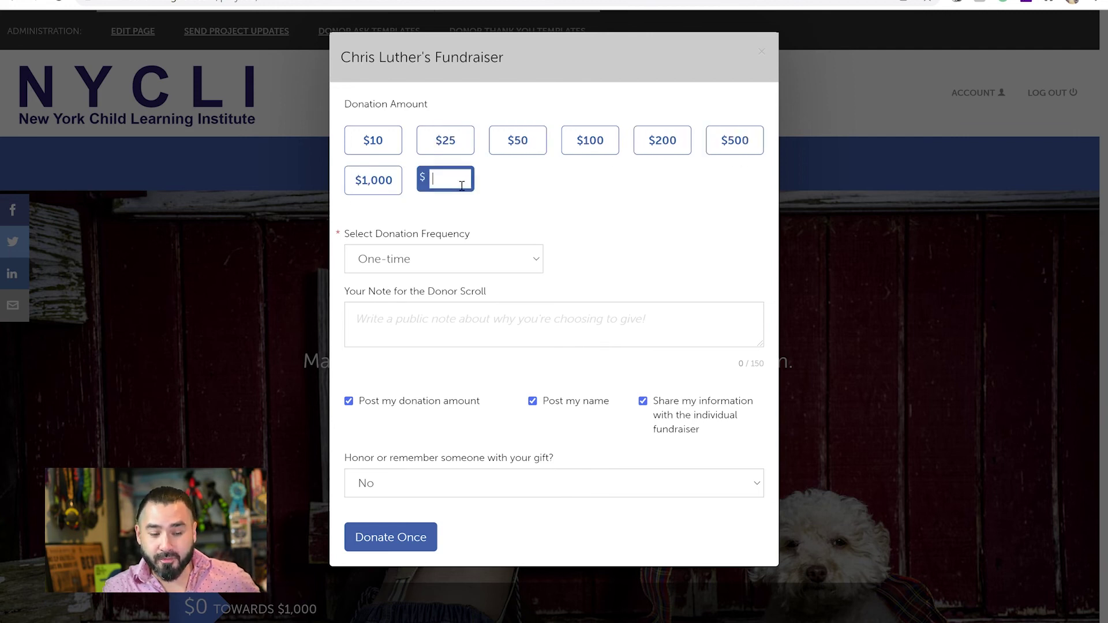
pyautogui.click(503, 260)
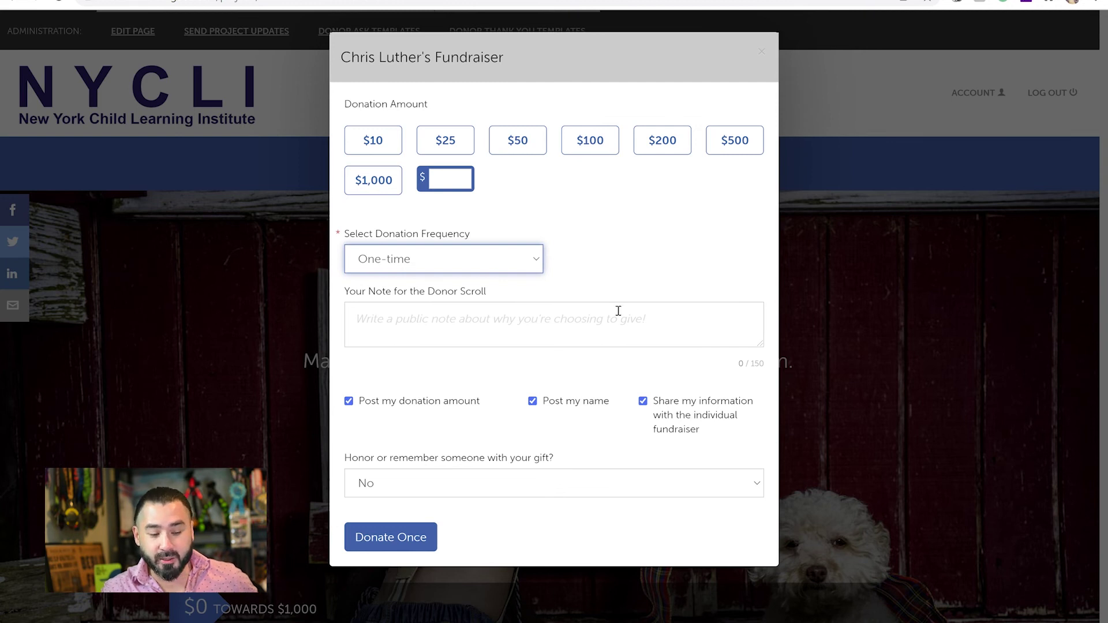
pyautogui.click(664, 286)
pyautogui.click(521, 333)
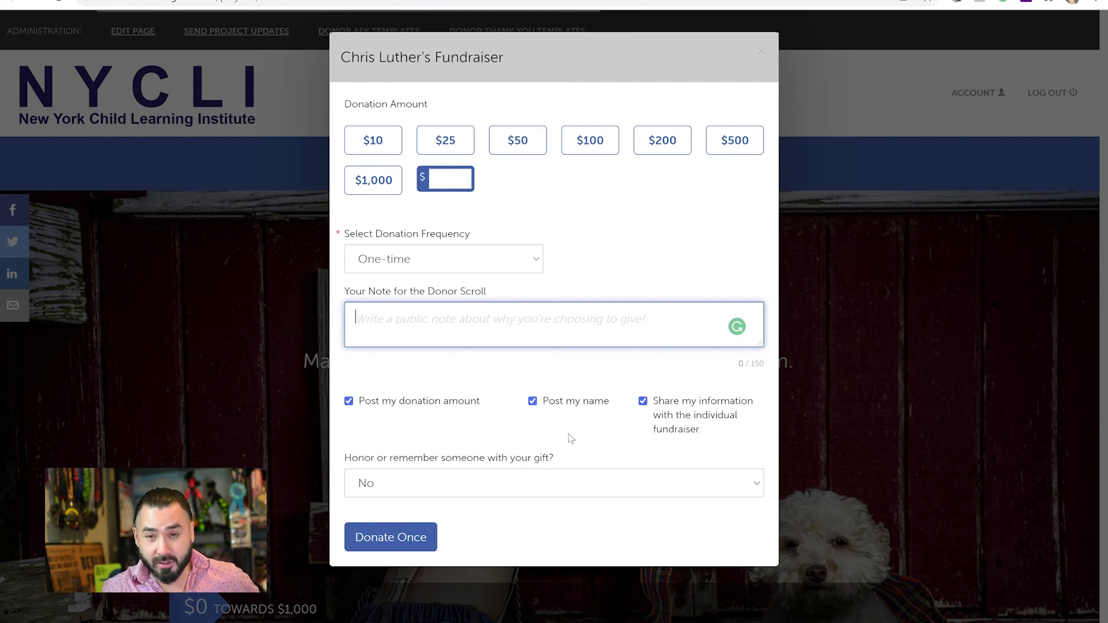
pyautogui.click(469, 486)
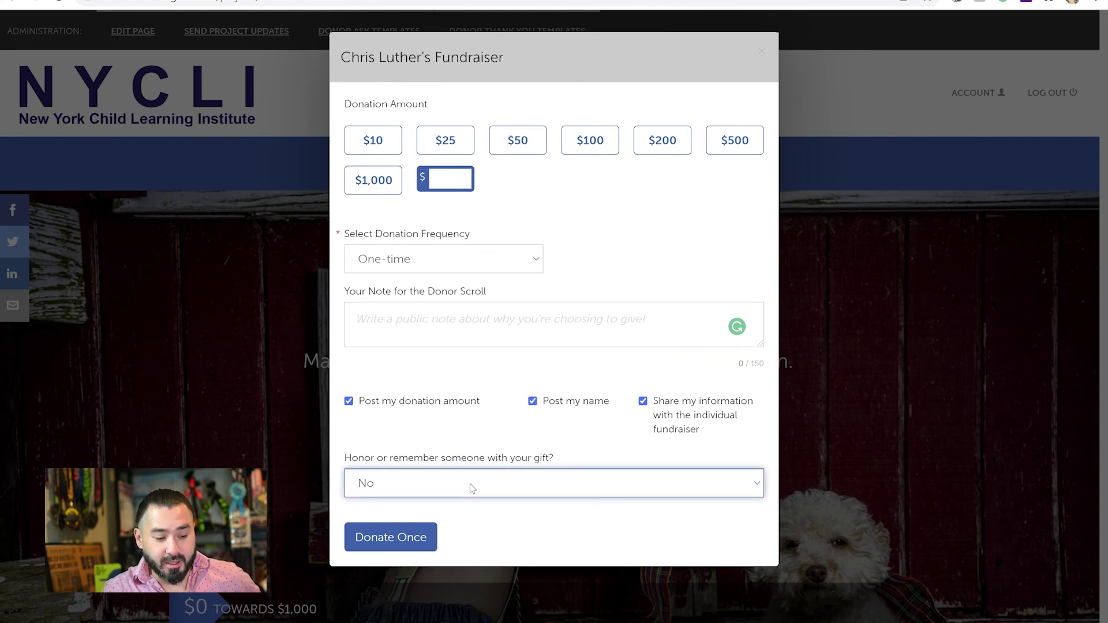
pyautogui.click(447, 425)
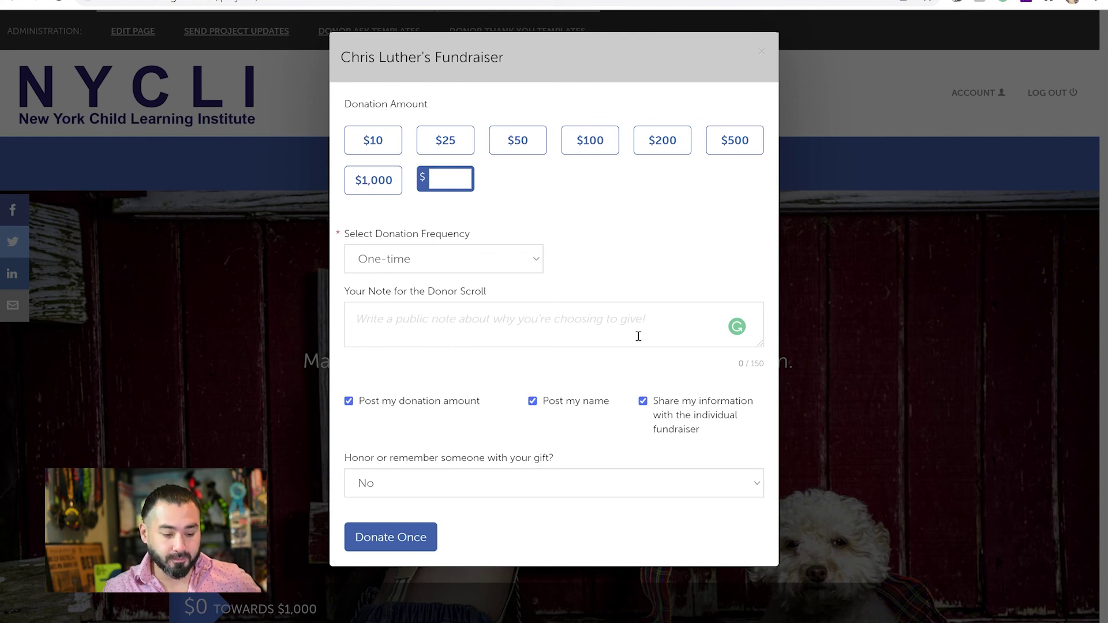
pyautogui.click(762, 52)
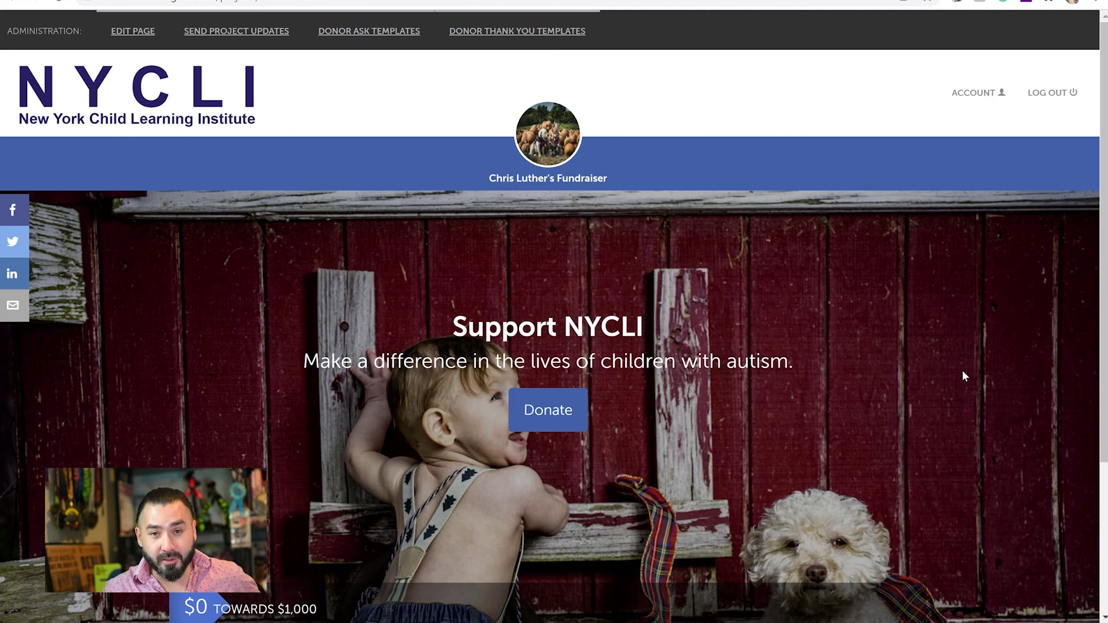
# Enter 100 in the sidebar Your Donation box, open the donation form with it, then close it.
pyautogui.scroll(-4, 942, 388)
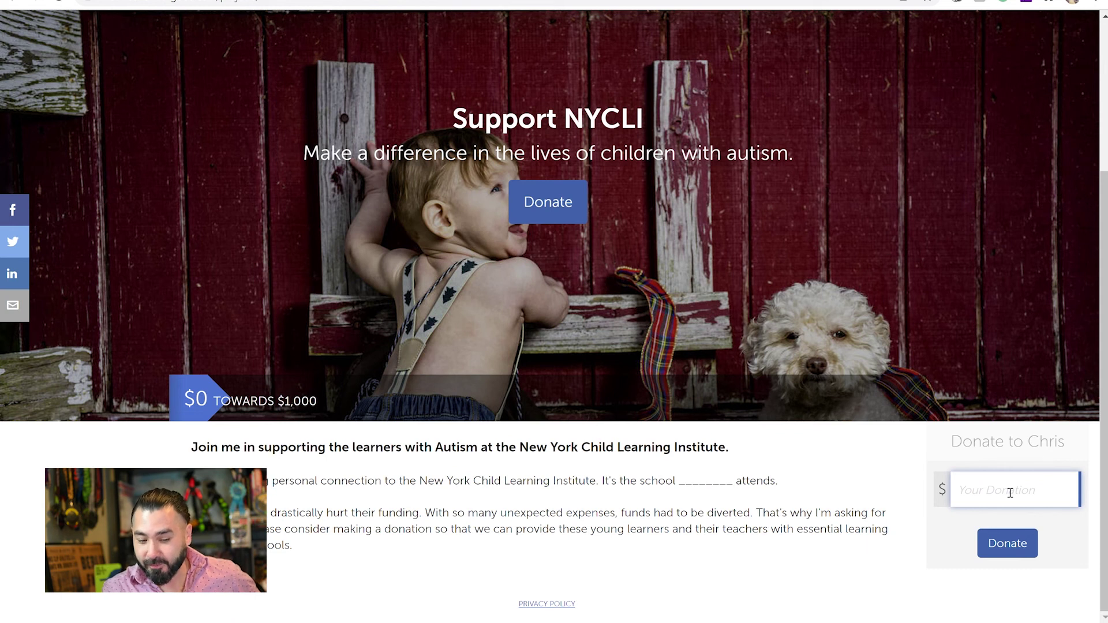
pyautogui.write('100')
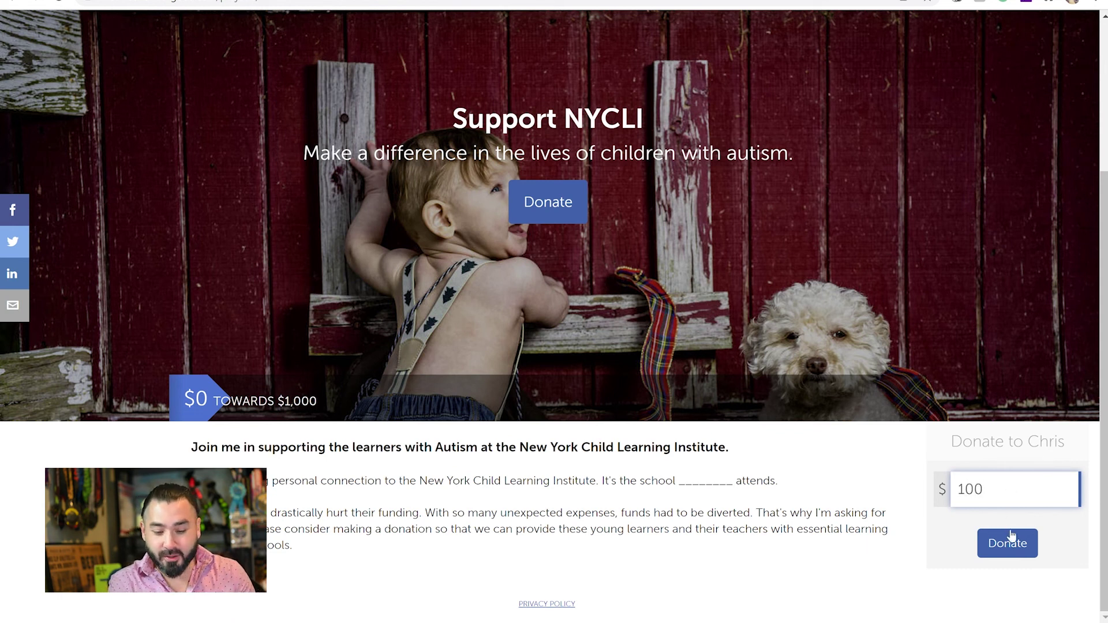
pyautogui.click(1006, 551)
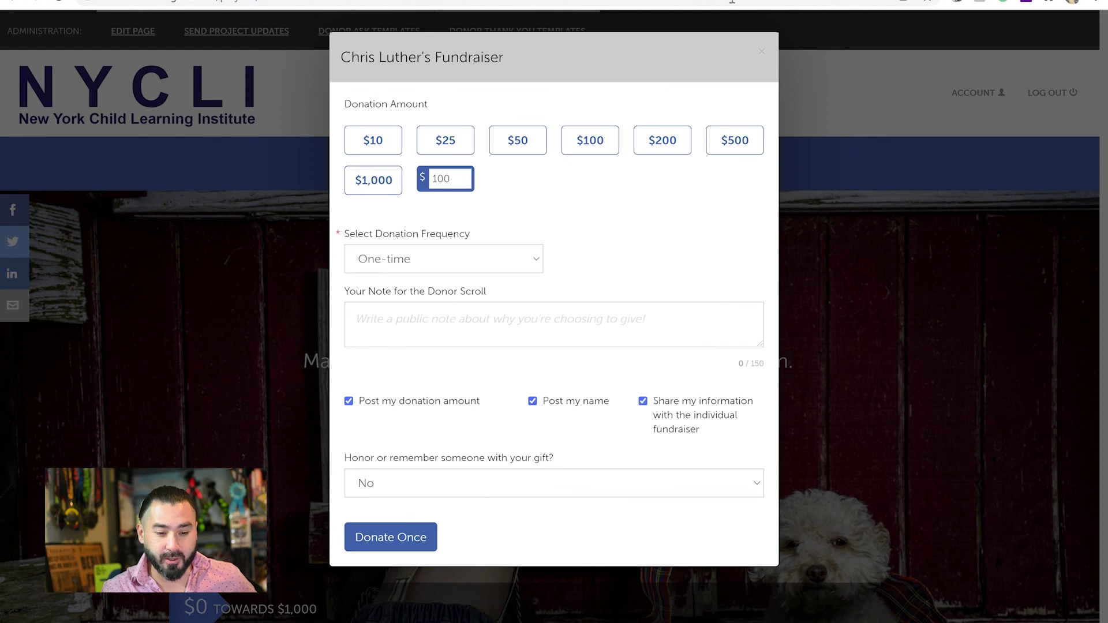
pyautogui.click(762, 55)
# Scroll back down the Support NYCLI page to the sidebar donation box showing 100.
pyautogui.scroll(-4, 763, 56)
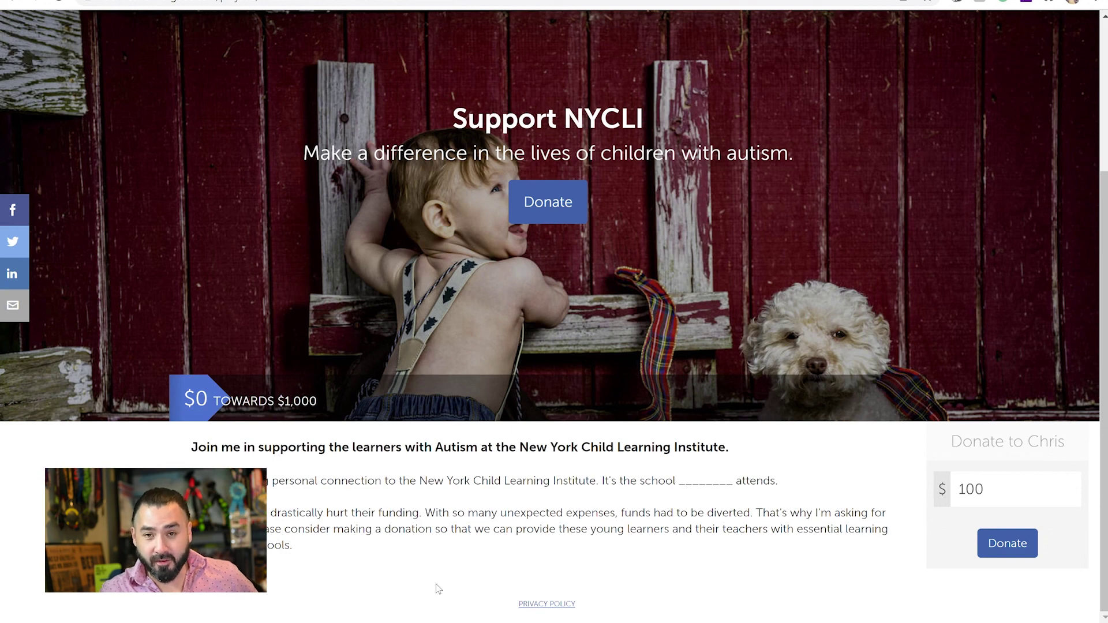
pyautogui.moveTo(1103, 242); pyautogui.dragTo(1103, 240)
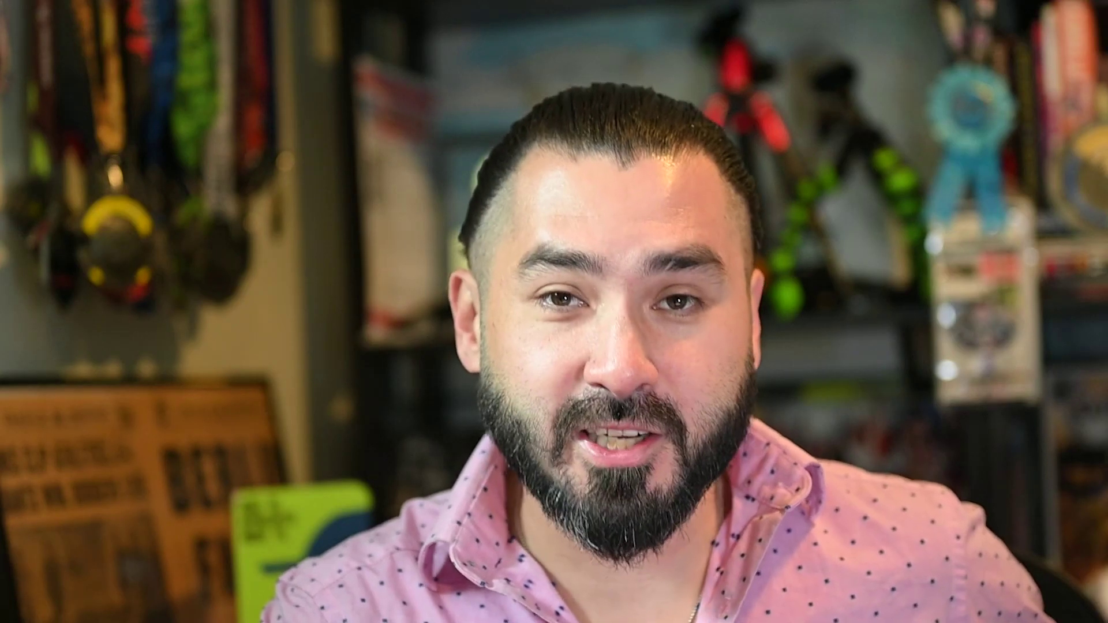